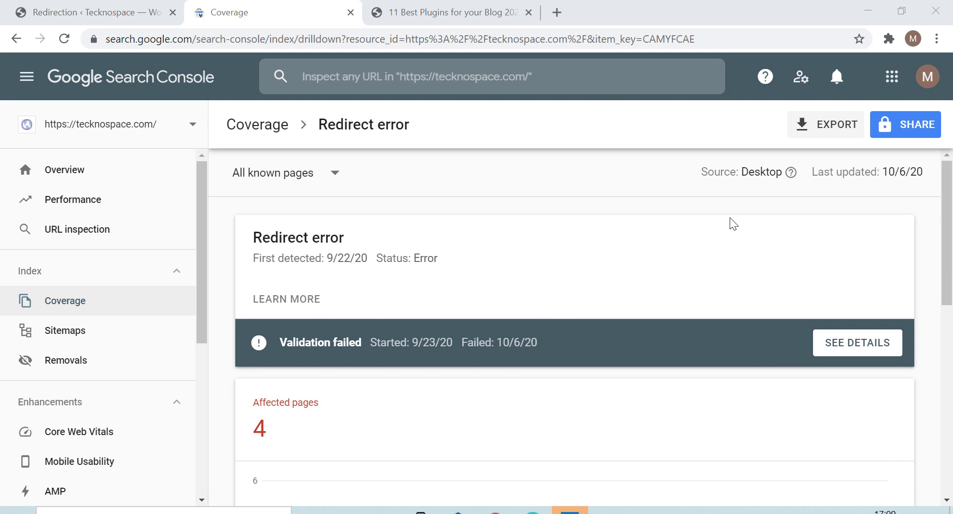
Review the Redirect error report from its summary down to the list of example URLs
{"action": "left_click_drag", "start_coordinate": [361, 124], "coordinate": [413, 123]}
{"action": "left_click", "coordinate": [511, 178]}
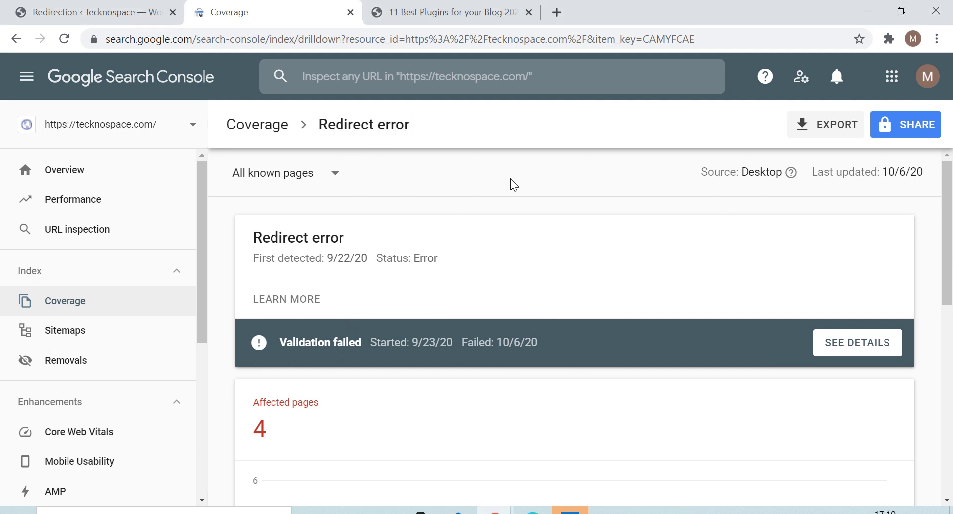
{"action": "scroll", "coordinate": [636, 253], "scroll_direction": "down", "scroll_amount": 4}
{"action": "scroll", "coordinate": [507, 296], "scroll_direction": "up", "scroll_amount": 4}
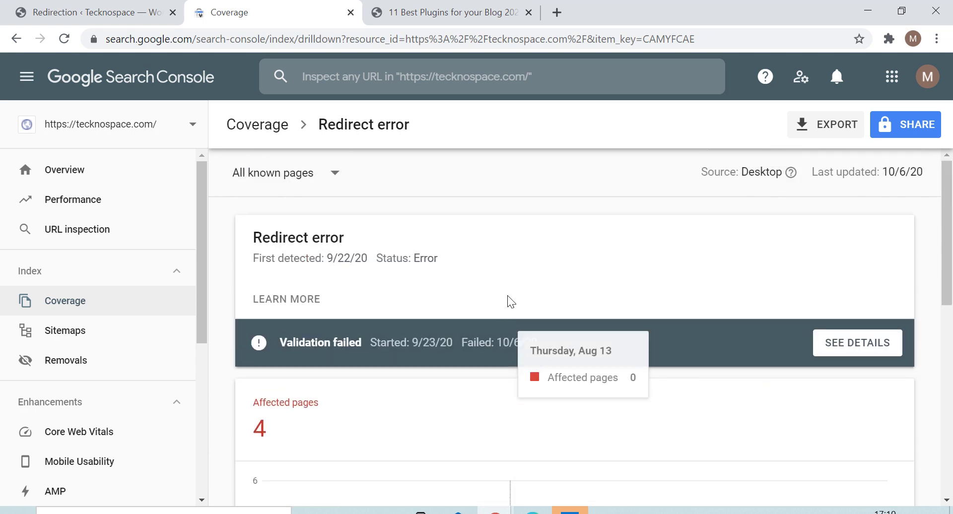
{"action": "scroll", "coordinate": [683, 241], "scroll_direction": "down", "scroll_amount": 8}
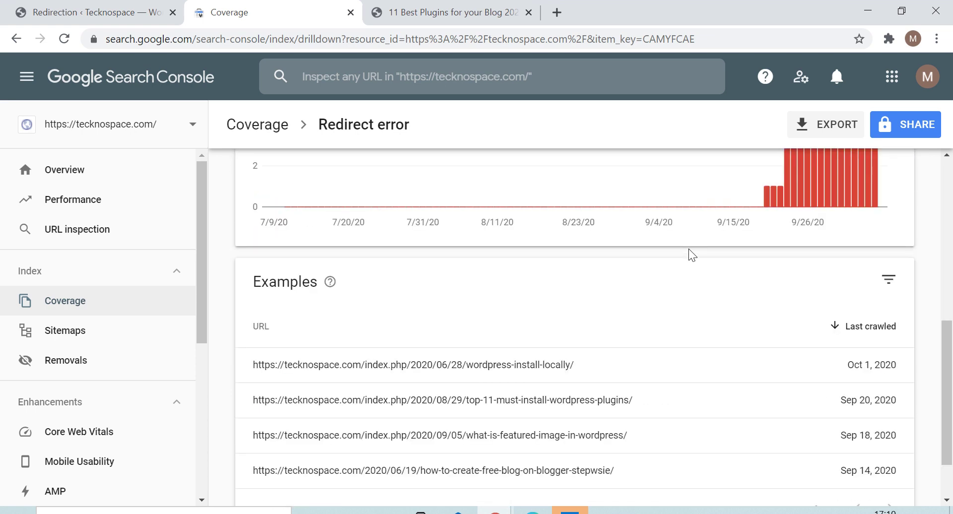
{"action": "scroll", "coordinate": [691, 253], "scroll_direction": "down", "scroll_amount": 2}
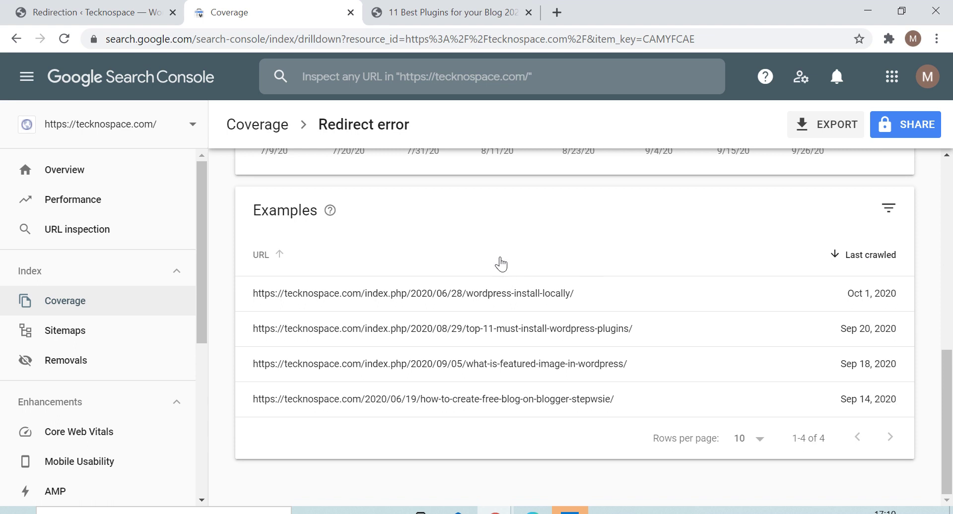
{"action": "scroll", "coordinate": [792, 275], "scroll_direction": "up", "scroll_amount": 10}
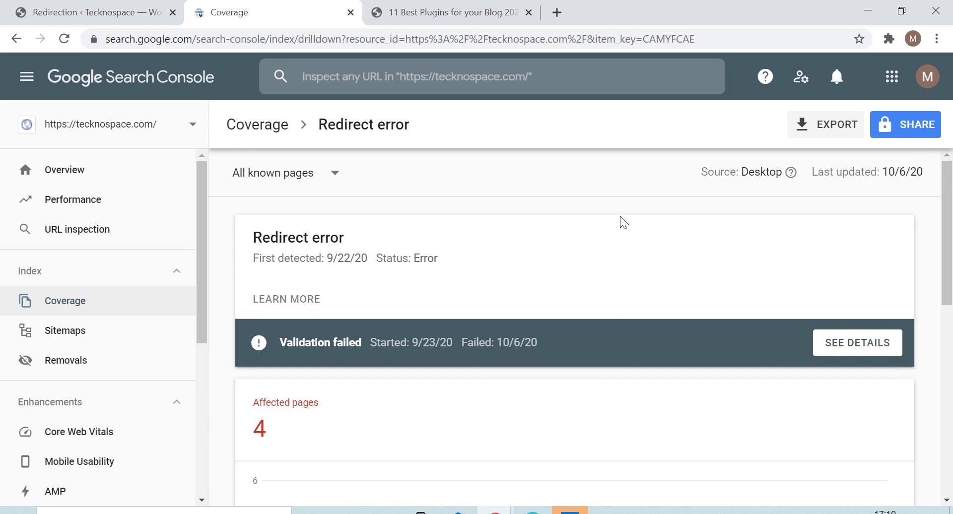
Check the redirect error's validation status with its start and failure dates
{"action": "scroll", "coordinate": [695, 273], "scroll_direction": "down", "scroll_amount": 5}
{"action": "scroll", "coordinate": [666, 303], "scroll_direction": "up", "scroll_amount": 5}
{"action": "mouse_move", "coordinate": [299, 341]}
{"action": "left_mouse_down"}
{"action": "mouse_move", "coordinate": [387, 341]}
{"action": "mouse_move", "coordinate": [296, 351]}
{"action": "left_mouse_up"}
{"action": "left_click", "coordinate": [512, 274]}
{"action": "left_click", "coordinate": [561, 254]}
{"action": "scroll", "coordinate": [791, 271], "scroll_direction": "down", "scroll_amount": 3}
{"action": "scroll", "coordinate": [710, 321], "scroll_direction": "up", "scroll_amount": 3}
{"action": "left_click_drag", "start_coordinate": [546, 341], "coordinate": [317, 325]}
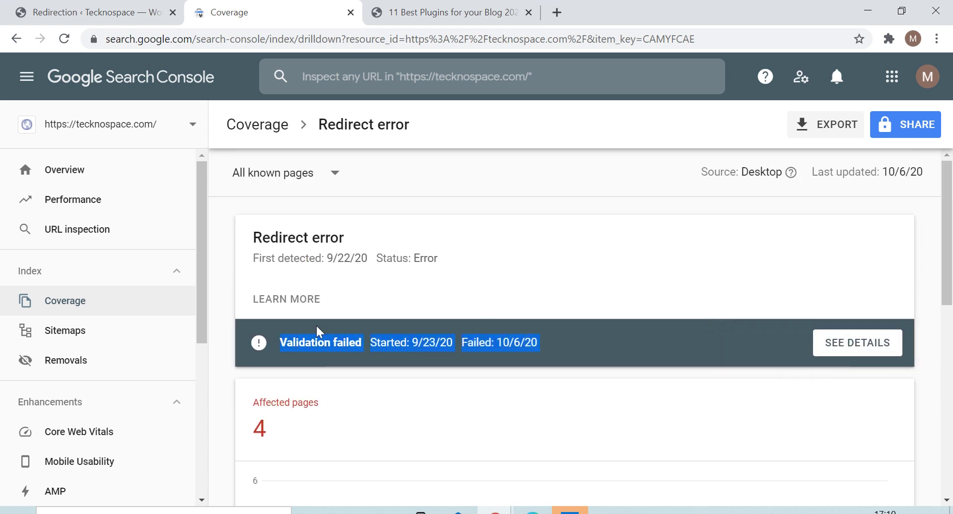
{"action": "left_click", "coordinate": [531, 269]}
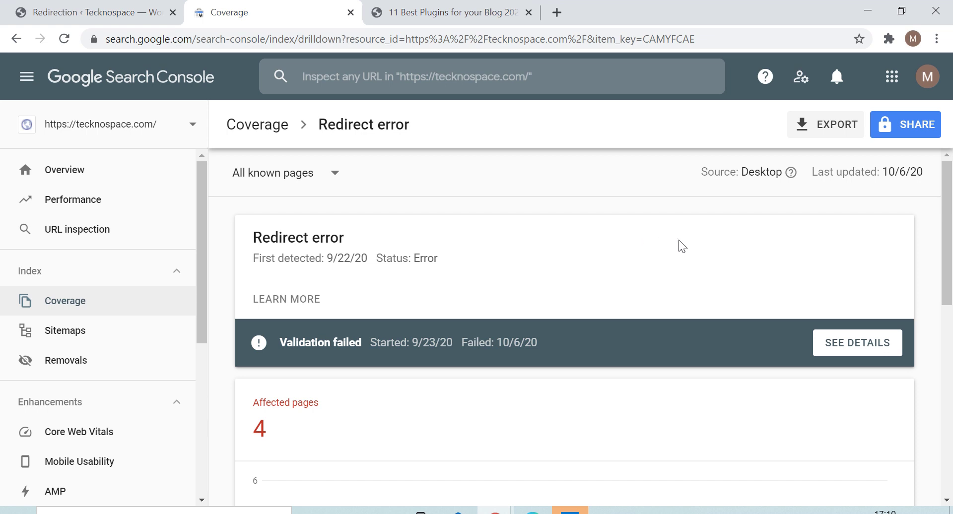
Examine the affected pages chart and the crawl dates of the example URLs
{"action": "scroll", "coordinate": [685, 246], "scroll_direction": "down", "scroll_amount": 4}
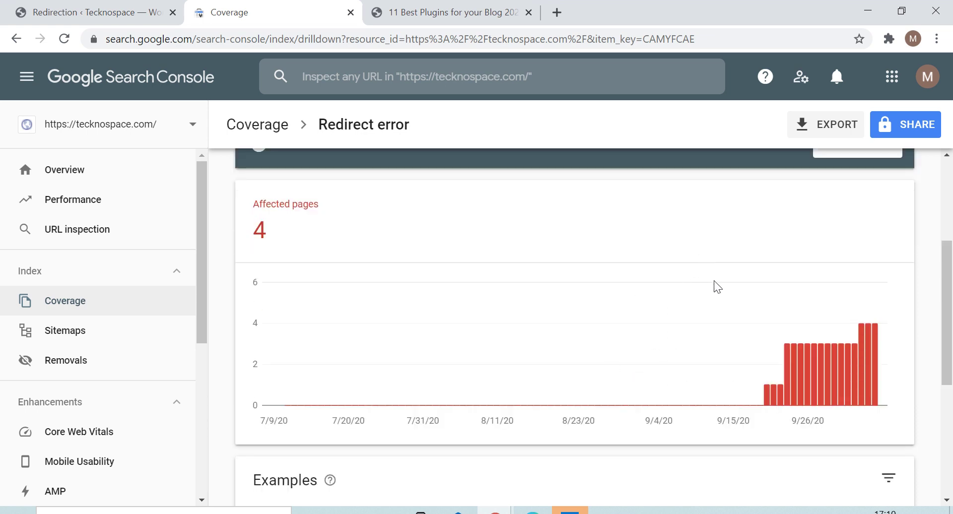
{"action": "scroll", "coordinate": [694, 314], "scroll_direction": "down", "scroll_amount": 5}
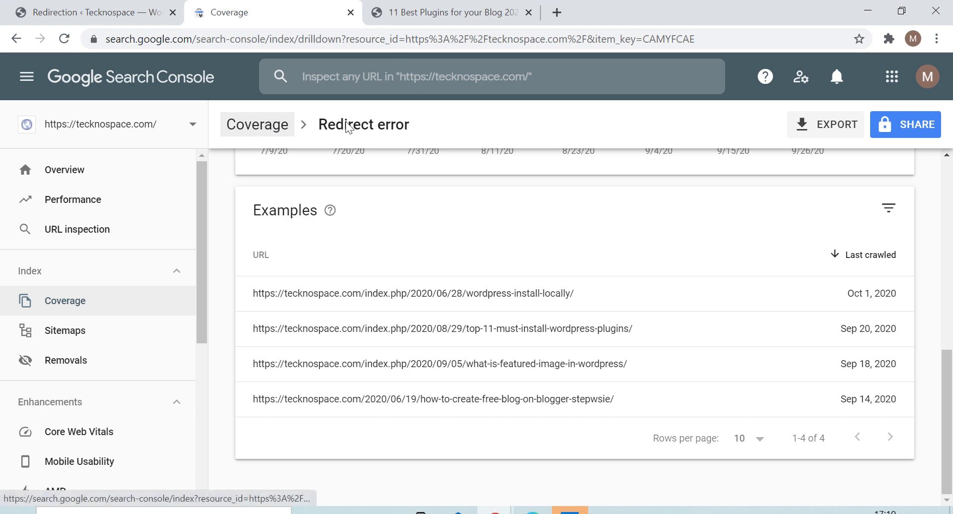
{"action": "scroll", "coordinate": [776, 266], "scroll_direction": "up", "scroll_amount": 10}
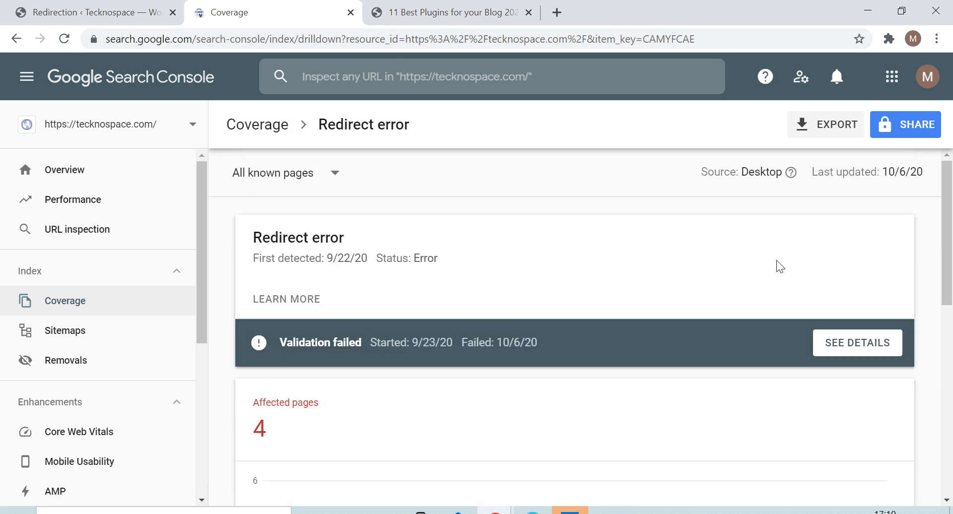
{"action": "scroll", "coordinate": [774, 266], "scroll_direction": "down", "scroll_amount": 10}
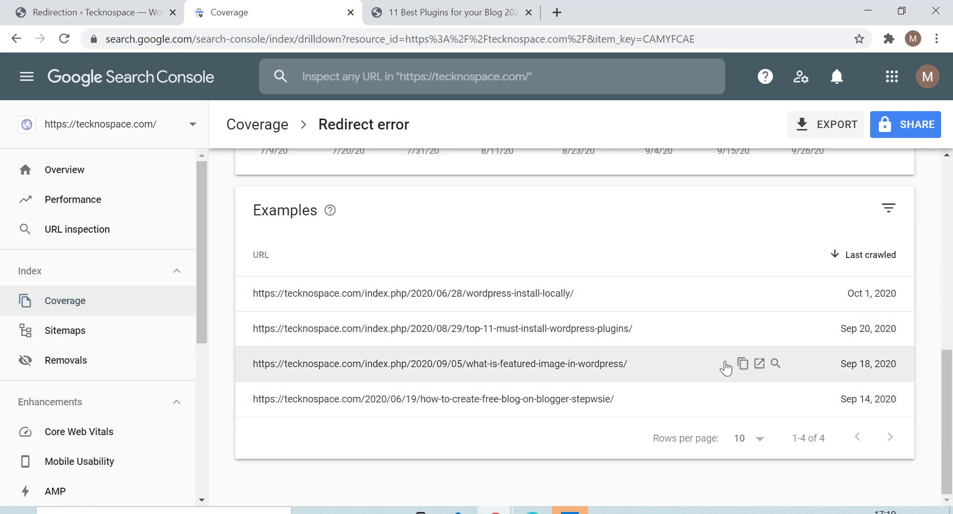
Switch to the WordPress Redirections page and look over its form and list of existing redirects
{"action": "left_click", "coordinate": [96, 7]}
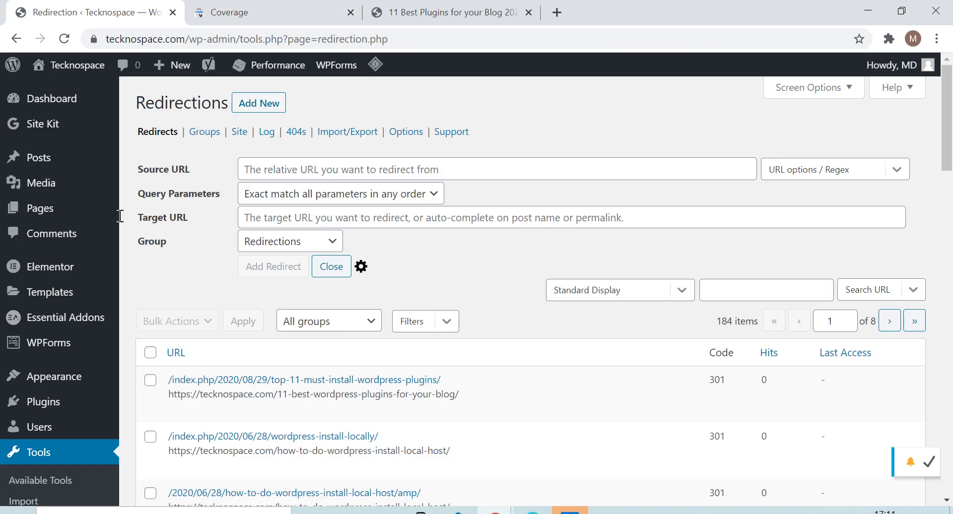
{"action": "mouse_move", "coordinate": [73, 102]}
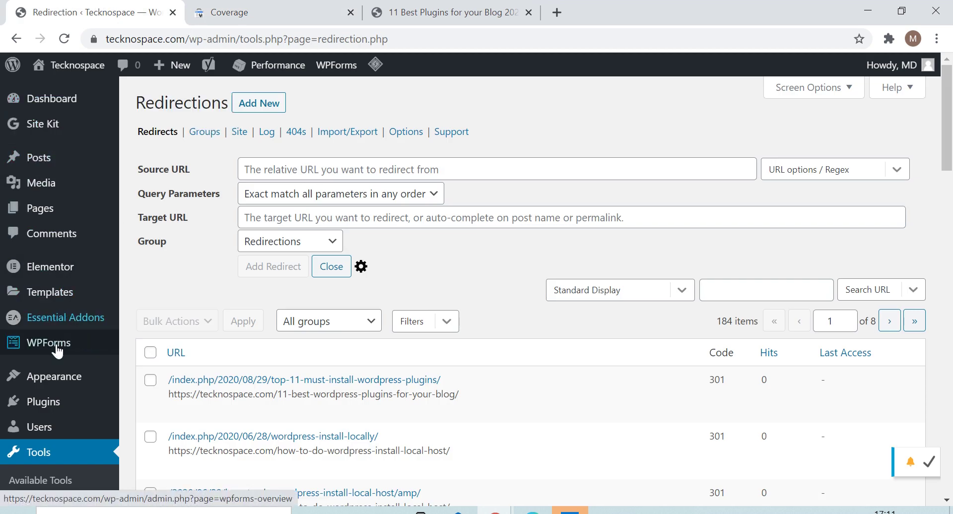
{"action": "mouse_move", "coordinate": [58, 408]}
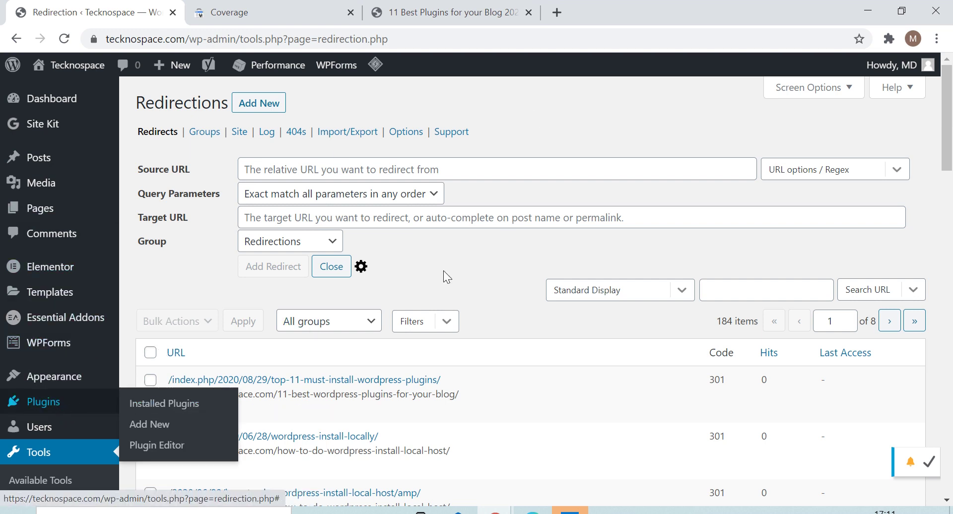
{"action": "scroll", "coordinate": [443, 270], "scroll_direction": "down", "scroll_amount": 8}
{"action": "scroll", "coordinate": [489, 259], "scroll_direction": "up", "scroll_amount": 8}
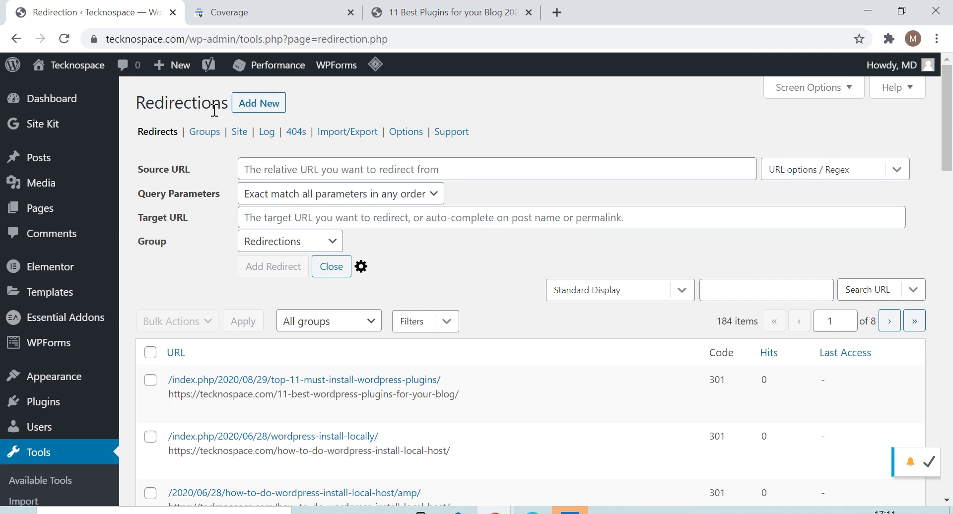
{"action": "double_click", "coordinate": [185, 103]}
{"action": "left_click", "coordinate": [167, 100]}
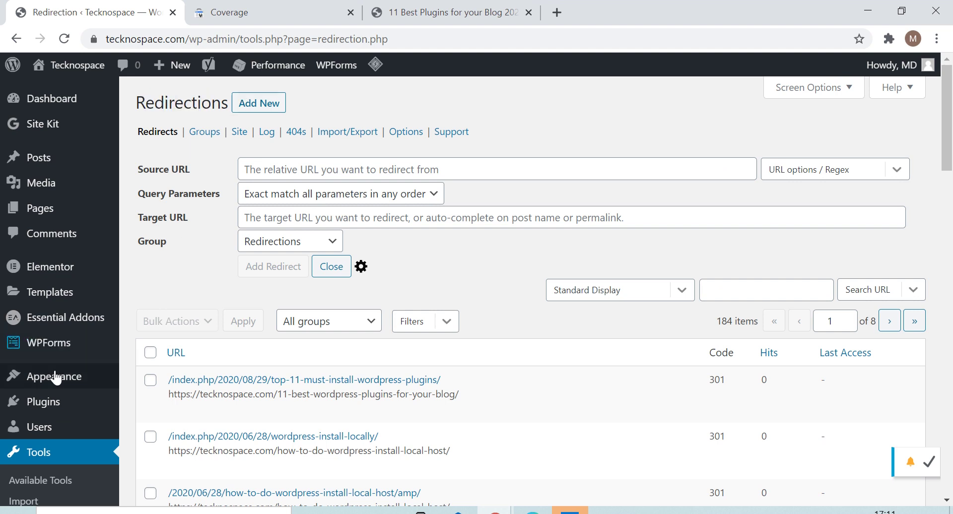
Open the installed plugins list and search it for "redirection"
{"action": "mouse_move", "coordinate": [76, 419]}
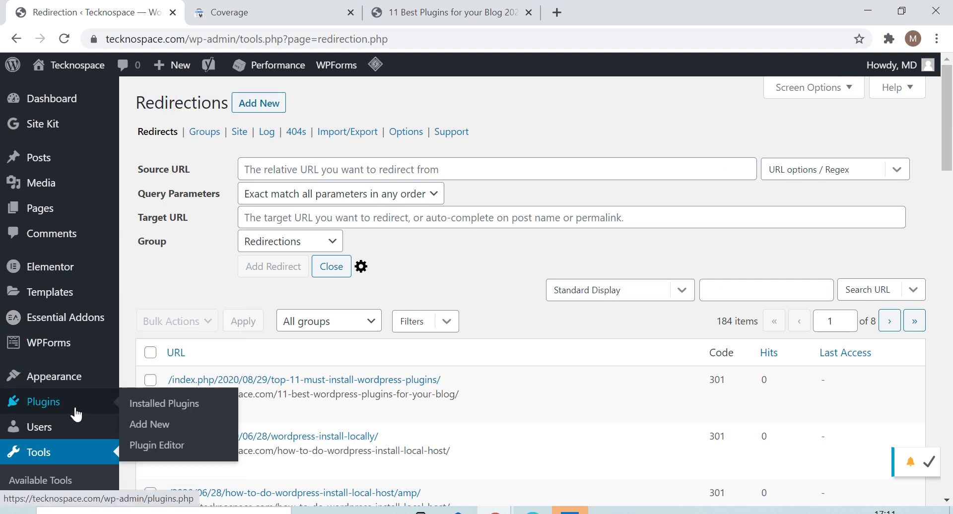
{"action": "left_click", "coordinate": [171, 405]}
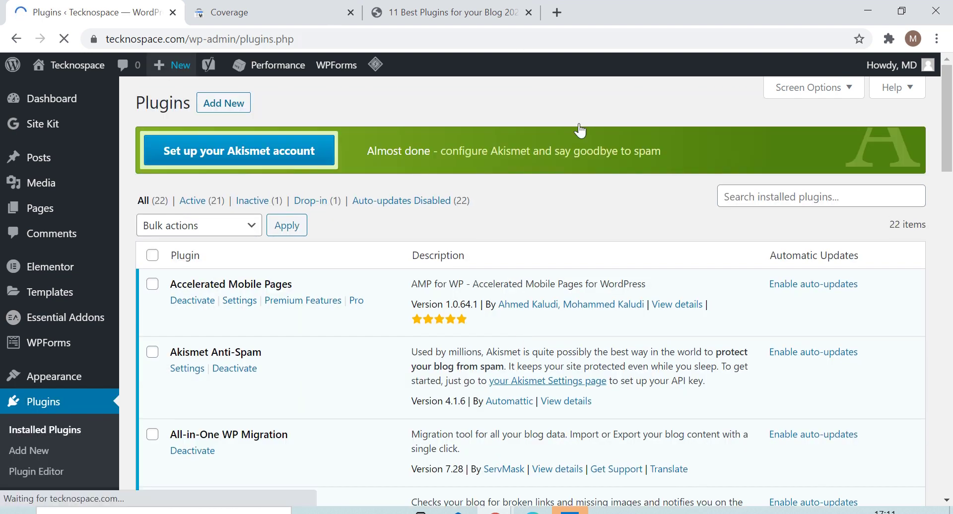
{"action": "scroll", "coordinate": [534, 308], "scroll_direction": "down", "scroll_amount": 10}
{"action": "scroll", "coordinate": [335, 300], "scroll_direction": "down", "scroll_amount": 9}
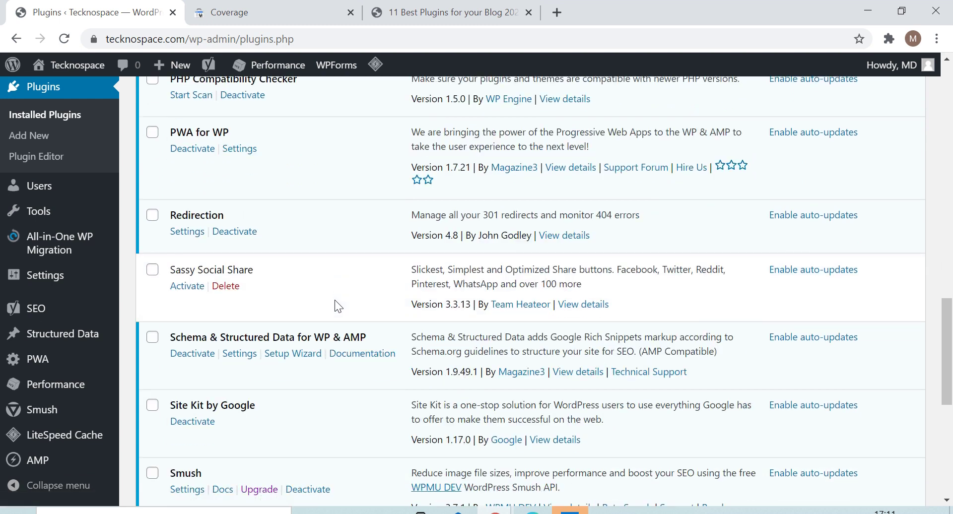
{"action": "scroll", "coordinate": [335, 300], "scroll_direction": "up", "scroll_amount": 20}
{"action": "scroll", "coordinate": [666, 236], "scroll_direction": "down", "scroll_amount": 18}
{"action": "scroll", "coordinate": [481, 267], "scroll_direction": "up", "scroll_amount": 18}
{"action": "left_click", "coordinate": [782, 197]}
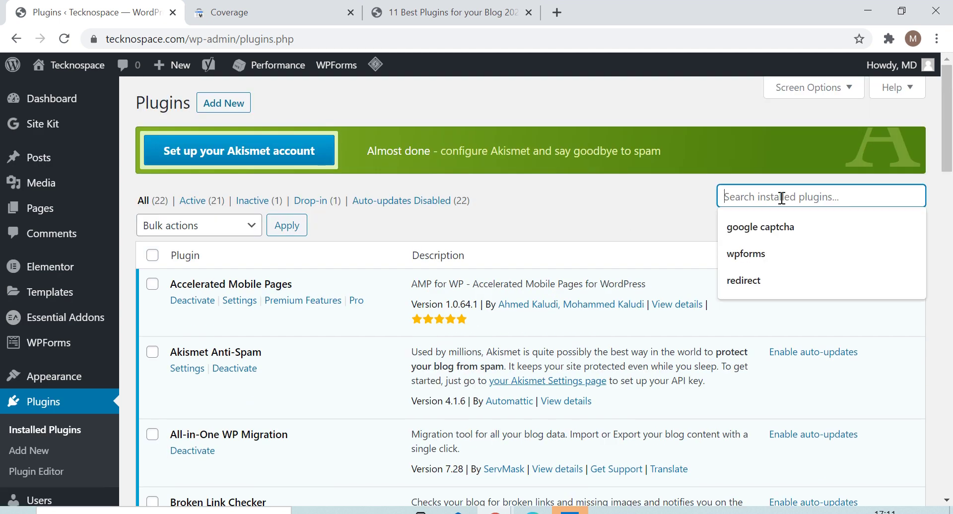
{"action": "type", "text": "redirection"}
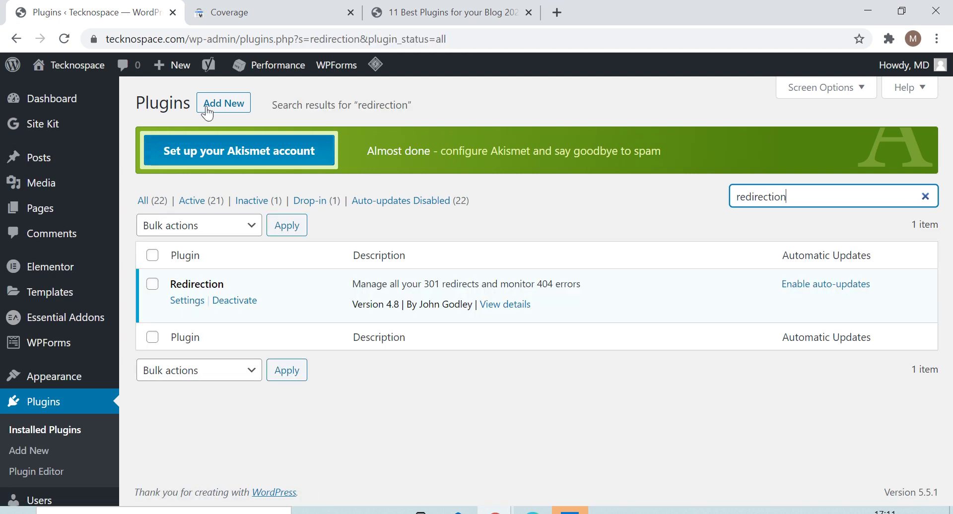
Go to adding a new plugin and search the plugin directory for "redirection"
{"action": "left_click", "coordinate": [232, 107]}
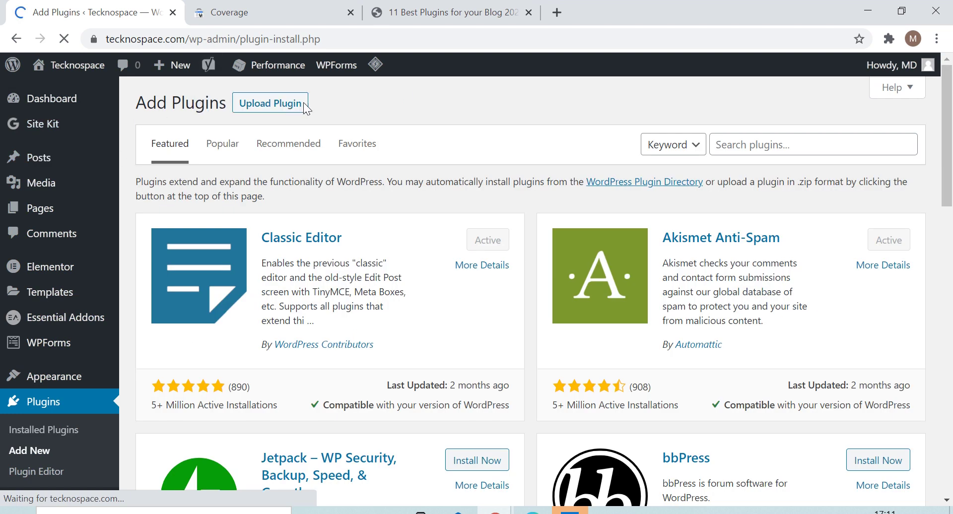
{"action": "left_click", "coordinate": [774, 144]}
{"action": "type", "text": "re"}
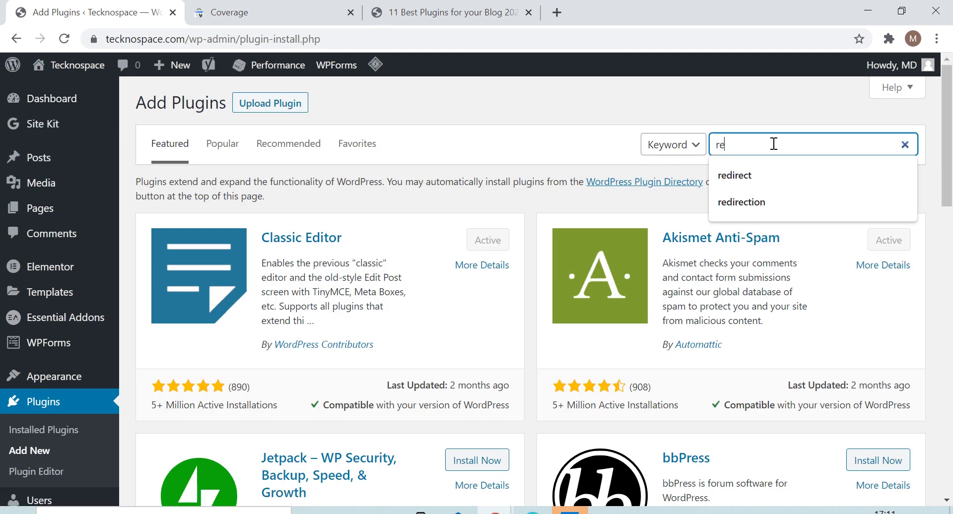
{"action": "type", "text": "direction"}
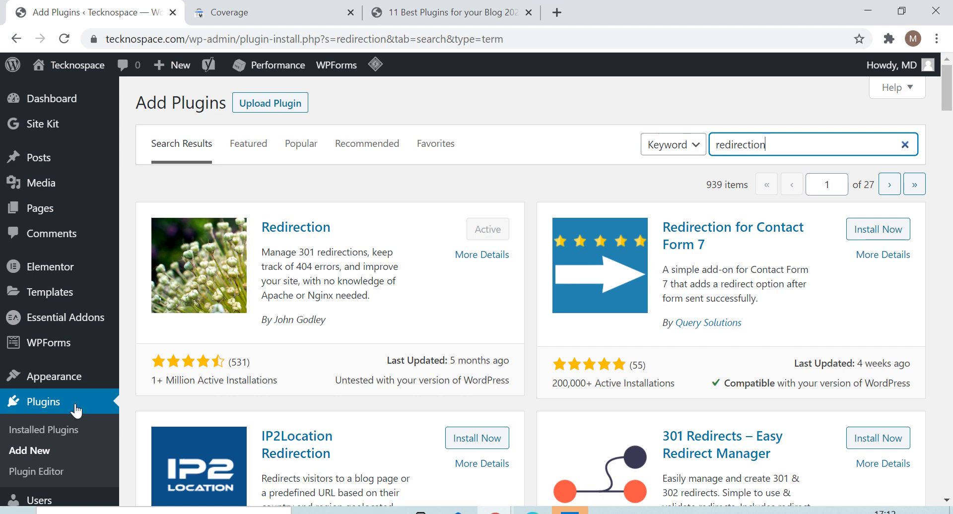
Open the Redirection plugin's management page from the WordPress tools
{"action": "mouse_move", "coordinate": [70, 379]}
{"action": "scroll", "coordinate": [406, 271], "scroll_direction": "down", "scroll_amount": 4}
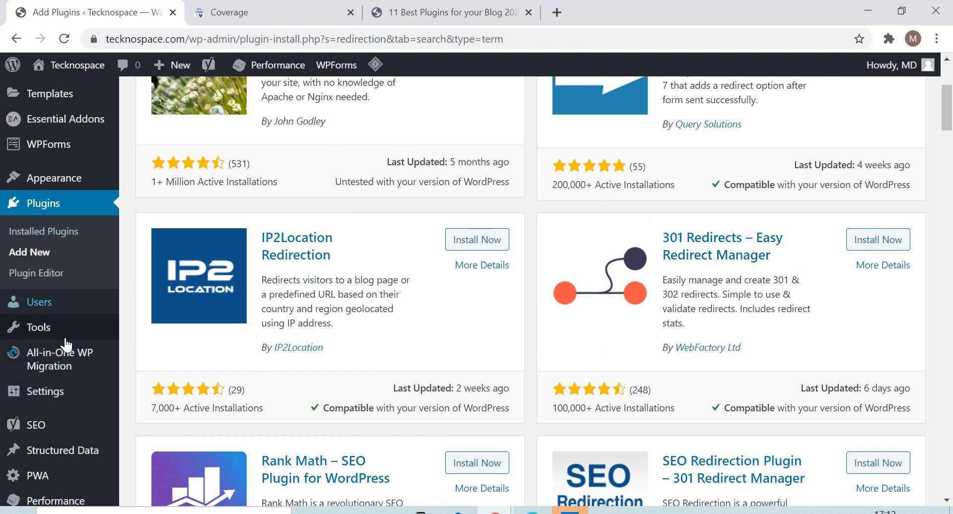
{"action": "mouse_move", "coordinate": [28, 332]}
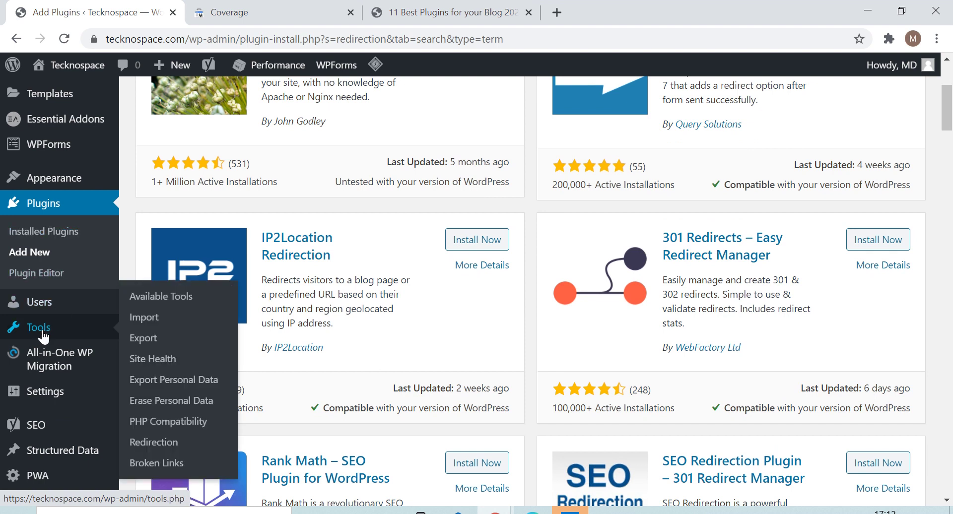
{"action": "left_click", "coordinate": [172, 446]}
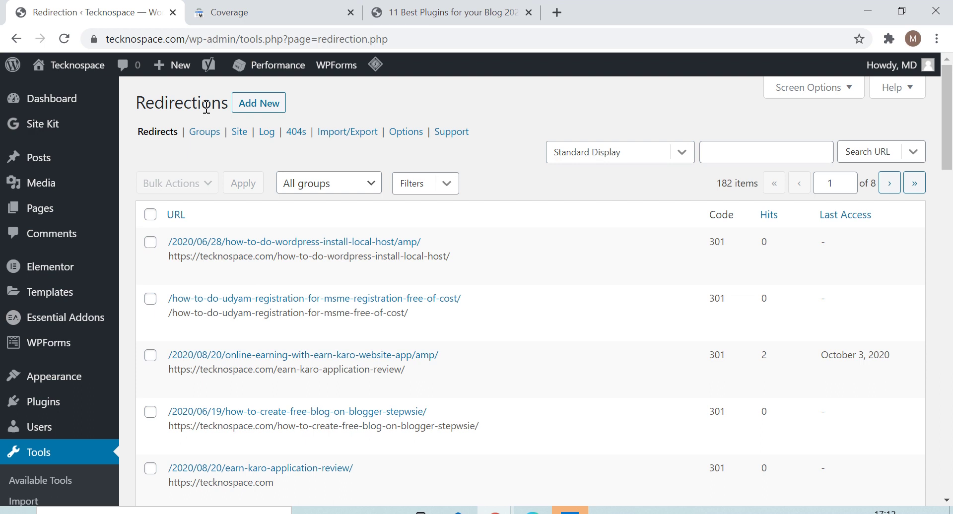
Switch to Google Search Console and copy the failing example URL ending in "what-is-featured-image-in-wordpress/"
{"action": "left_click", "coordinate": [483, 11]}
{"action": "left_click", "coordinate": [266, 10]}
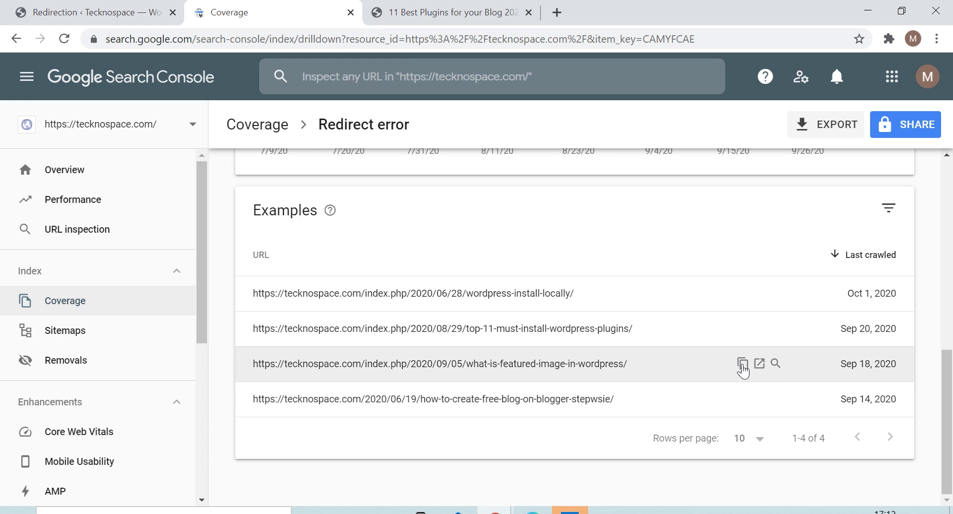
{"action": "left_click", "coordinate": [743, 364]}
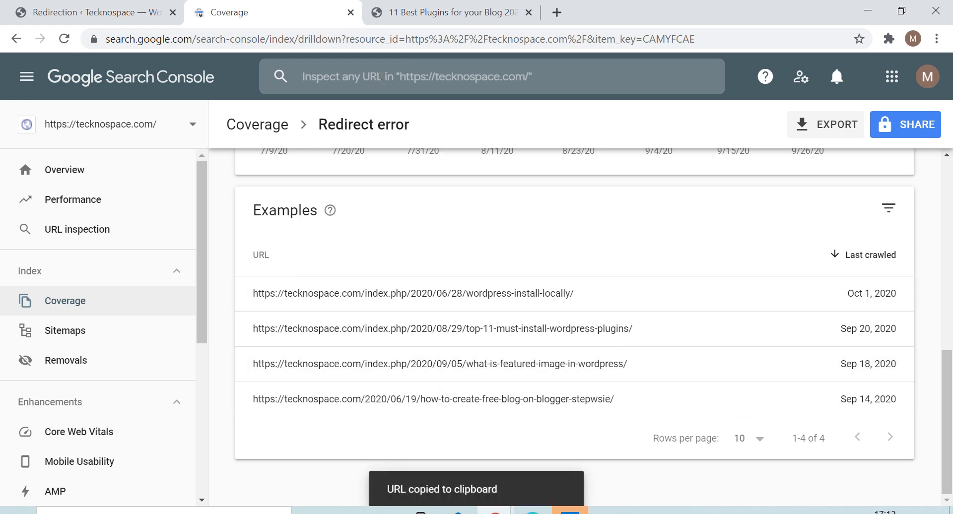
On the live blog, open the Learn Blogging post "What is a Featured image on blog post?" and select its full web address
{"action": "left_click", "coordinate": [481, 8]}
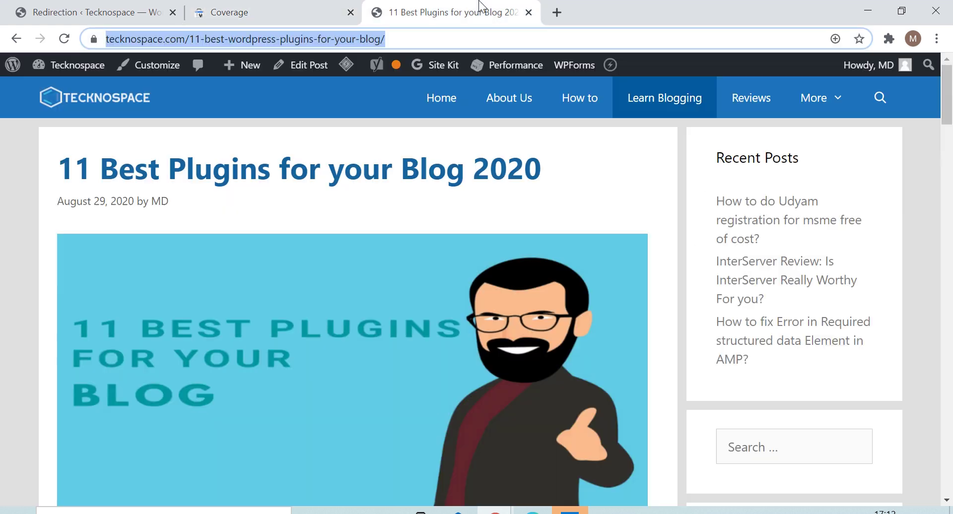
{"action": "left_click", "coordinate": [674, 102]}
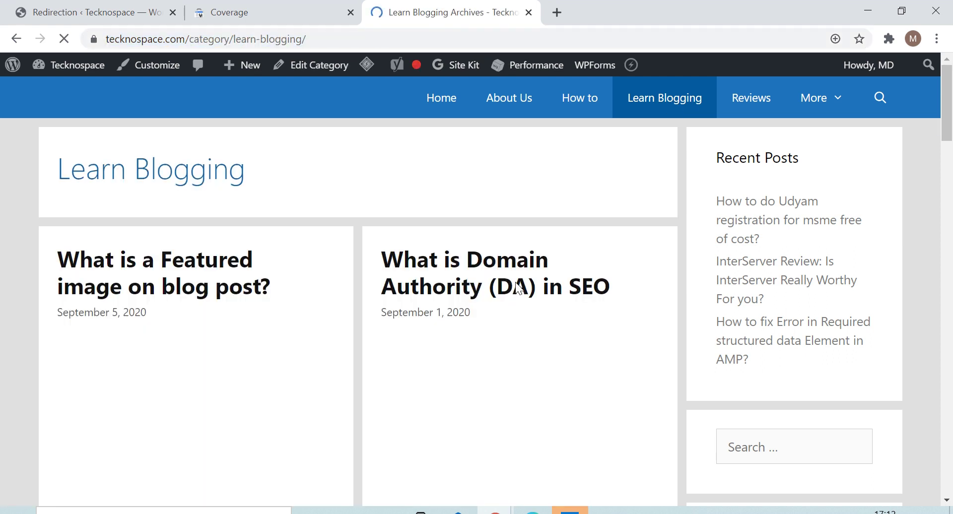
{"action": "scroll", "coordinate": [546, 294], "scroll_direction": "down", "scroll_amount": 5}
{"action": "scroll", "coordinate": [175, 329], "scroll_direction": "up", "scroll_amount": 5}
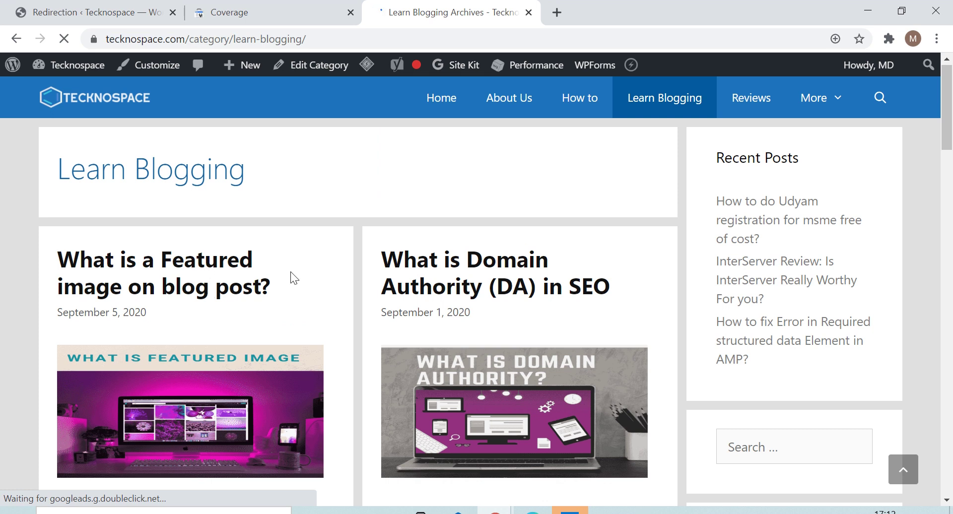
{"action": "left_click", "coordinate": [199, 288]}
{"action": "left_click", "coordinate": [395, 38]}
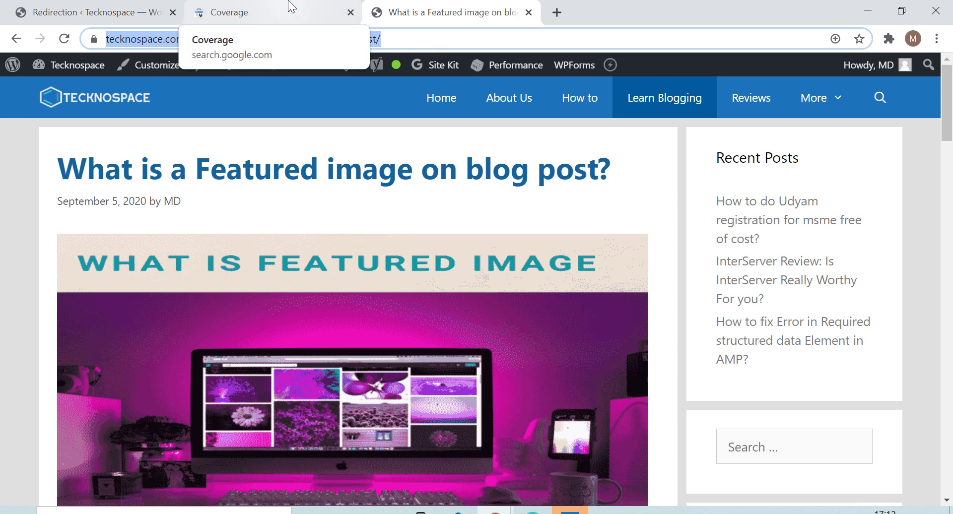
Start a new redirect and enter the failing Search Console URL ending in "what-is-featured-image-in-wordpress/" as its source URL
{"action": "left_click", "coordinate": [311, 7]}
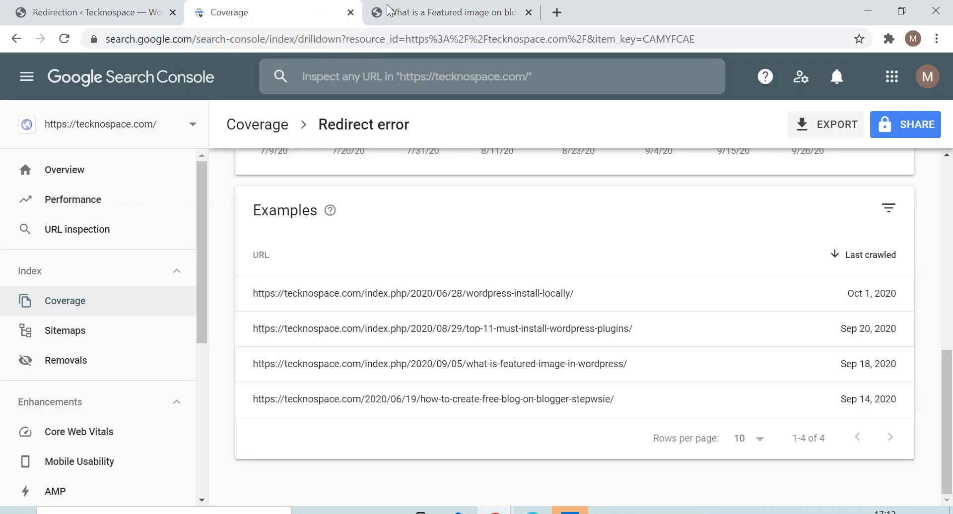
{"action": "left_click", "coordinate": [89, 12]}
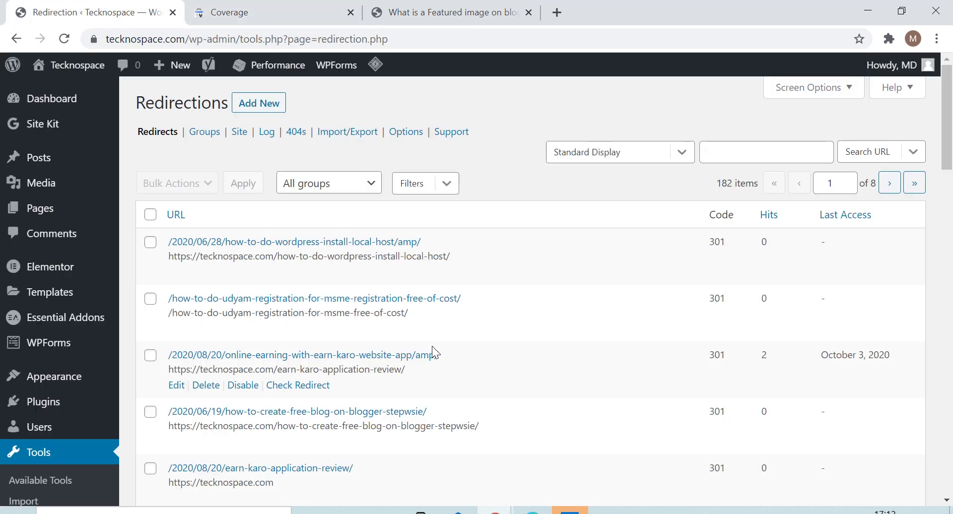
{"action": "left_click", "coordinate": [259, 103]}
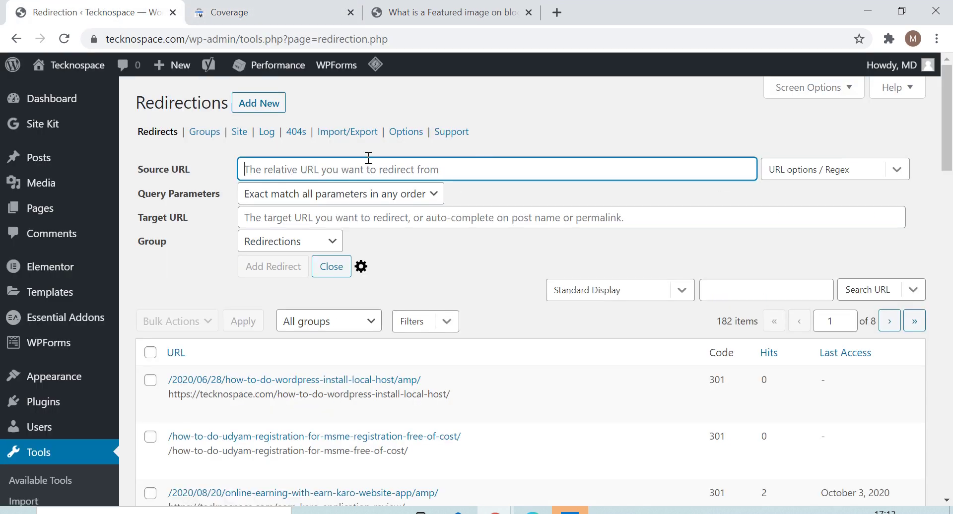
{"action": "left_click", "coordinate": [278, 19]}
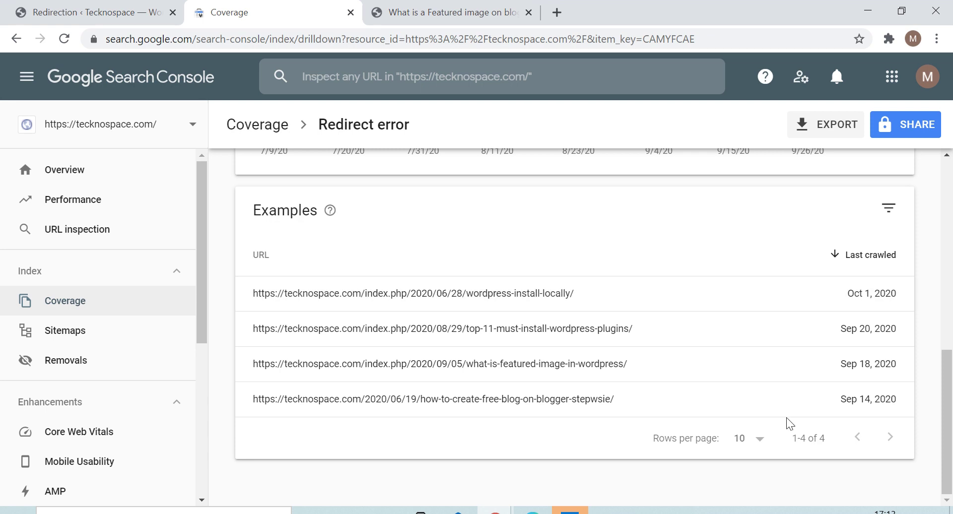
{"action": "left_click", "coordinate": [742, 367]}
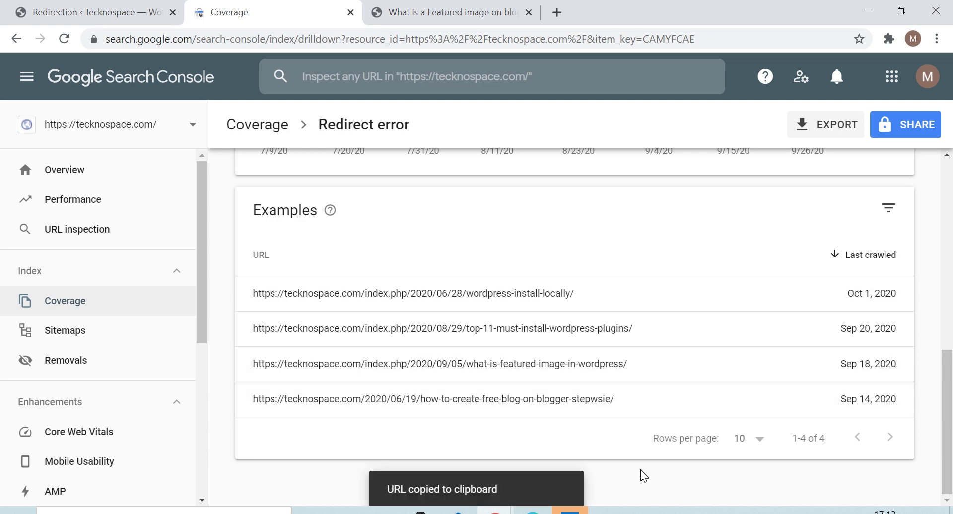
{"action": "left_click", "coordinate": [447, 11]}
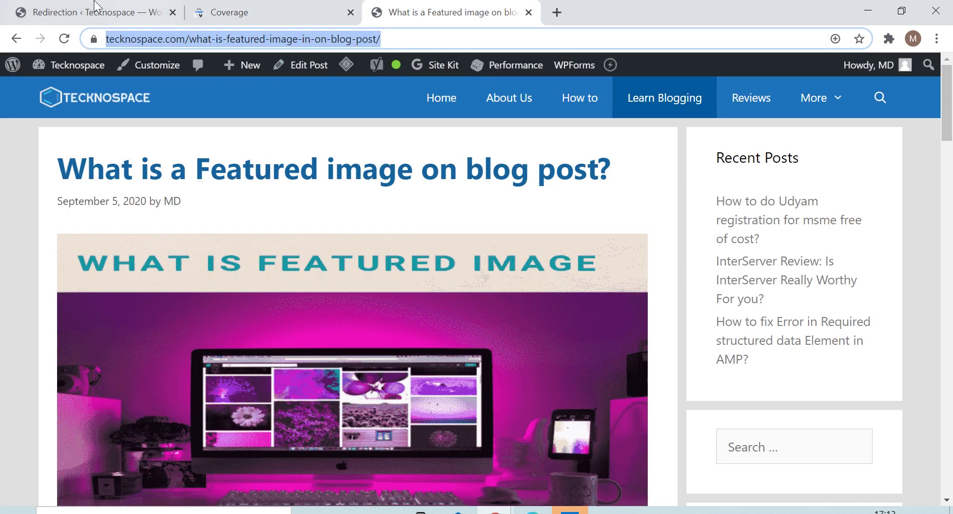
{"action": "left_click", "coordinate": [86, 7]}
{"action": "key", "text": "ctrl+v"}
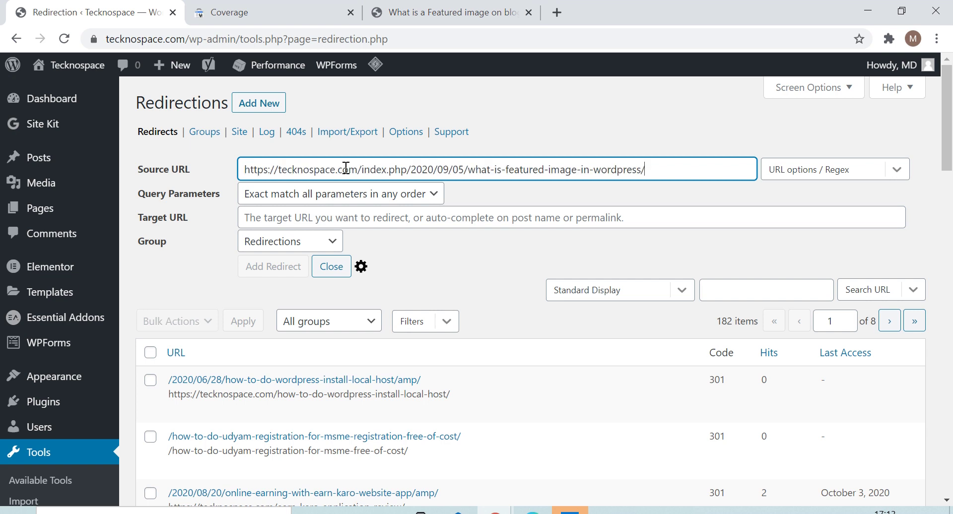
{"action": "left_click", "coordinate": [393, 218]}
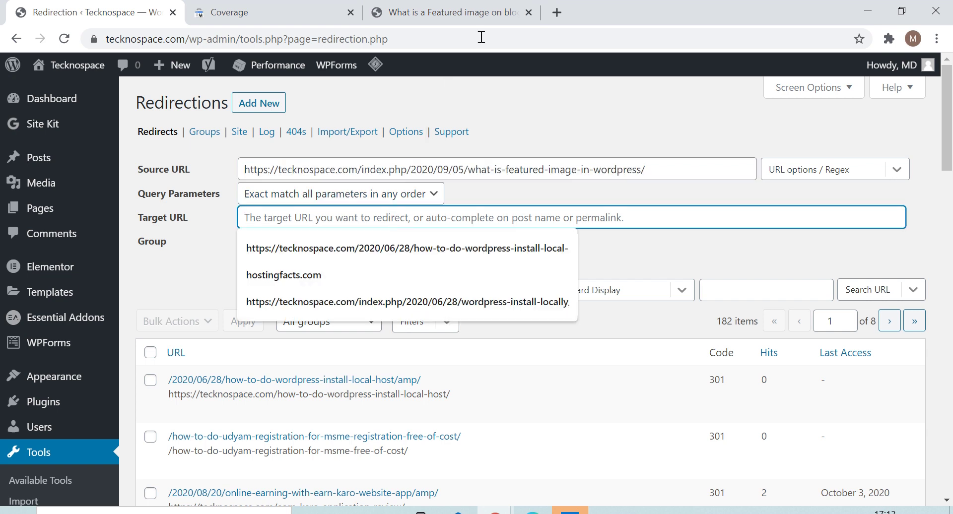
{"action": "left_click", "coordinate": [476, 12]}
{"action": "left_click", "coordinate": [428, 36]}
{"action": "key", "text": "ctrl+a"}
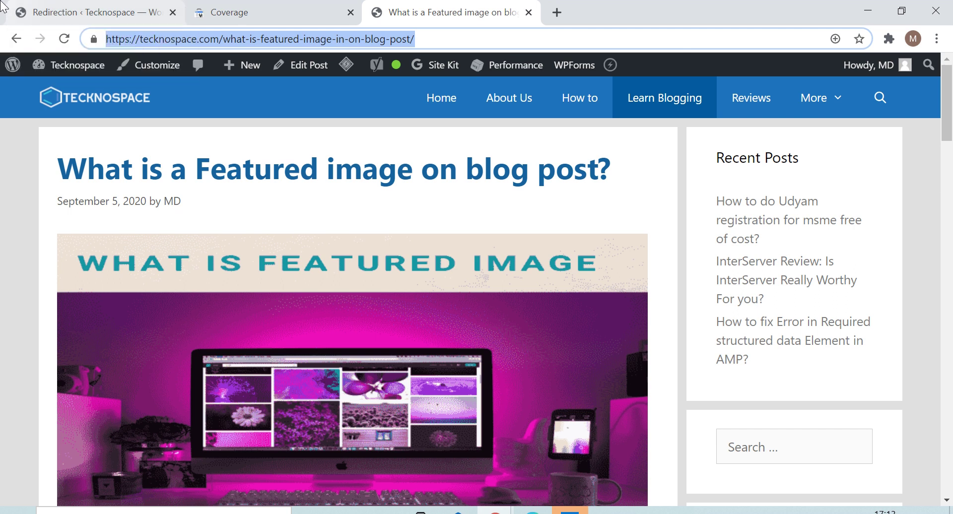
{"action": "left_click", "coordinate": [239, 12]}
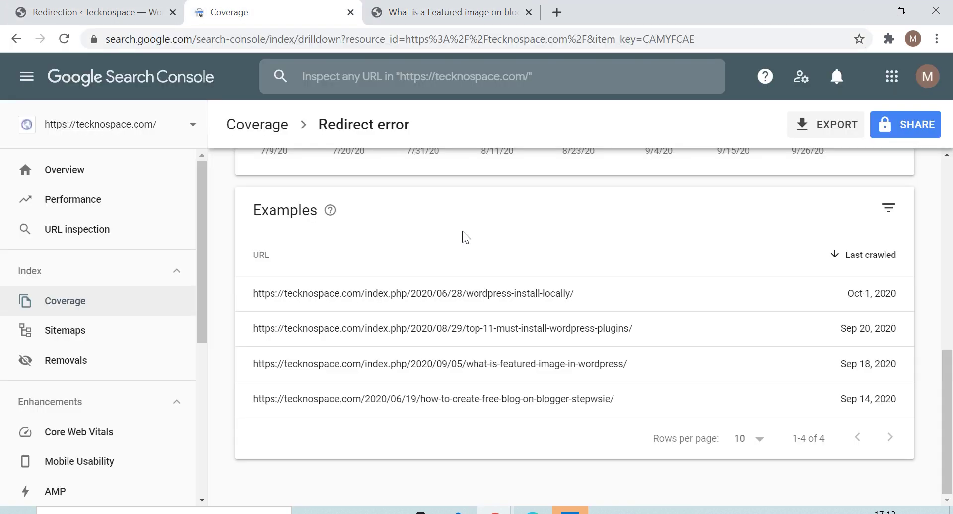
{"action": "left_click", "coordinate": [95, 7]}
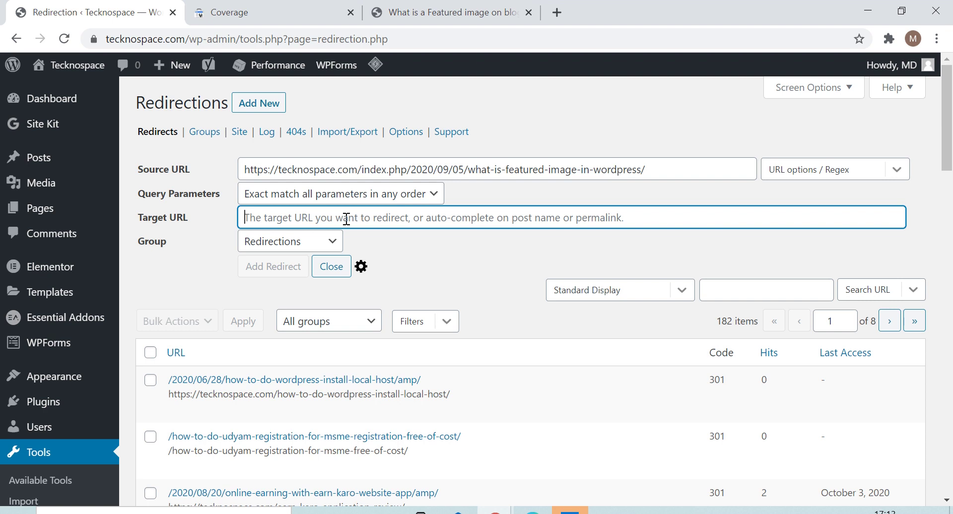
{"action": "key", "text": "ctrl+v"}
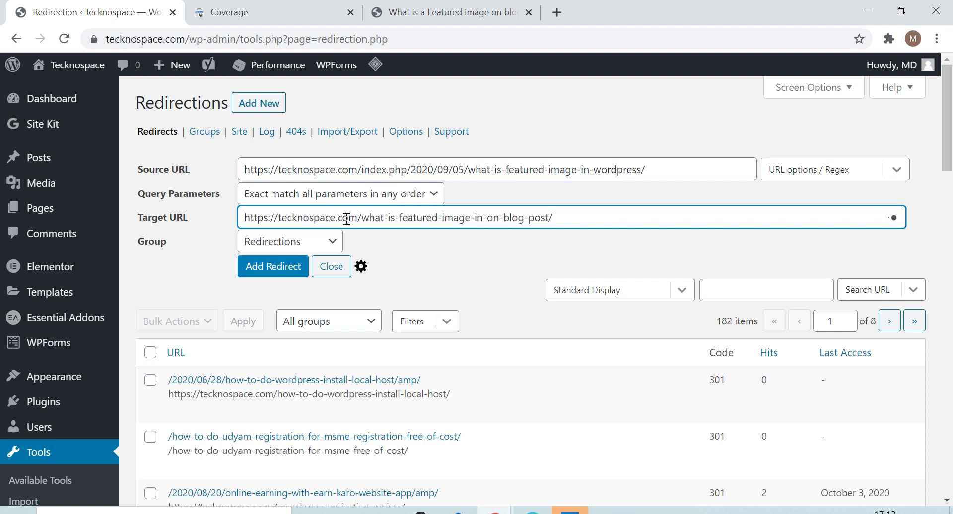
{"action": "left_click", "coordinate": [275, 269]}
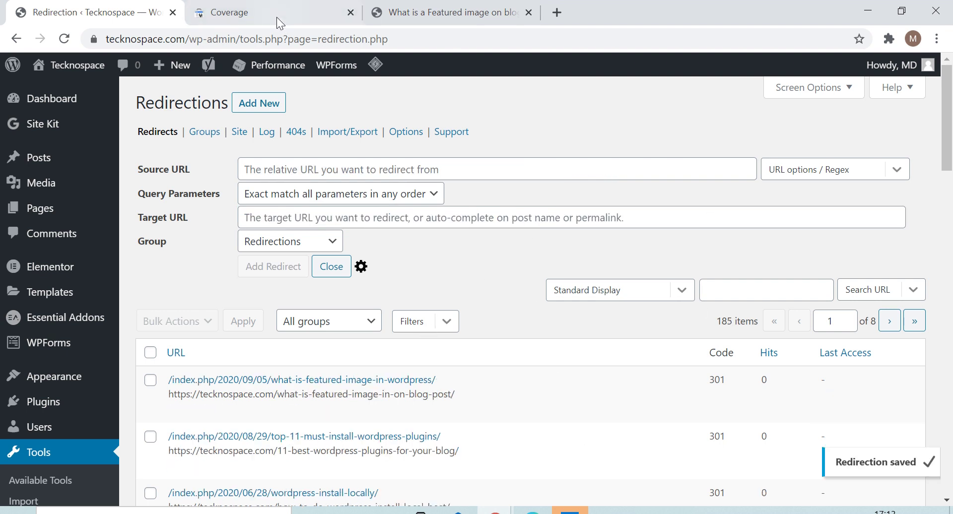
Copy the failing Search Console URL ending in "how-to-create-free-blog-on-blogger-stepwsie/" and enter it as the source URL of another redirect
{"action": "left_click", "coordinate": [447, 13]}
{"action": "left_click", "coordinate": [276, 10]}
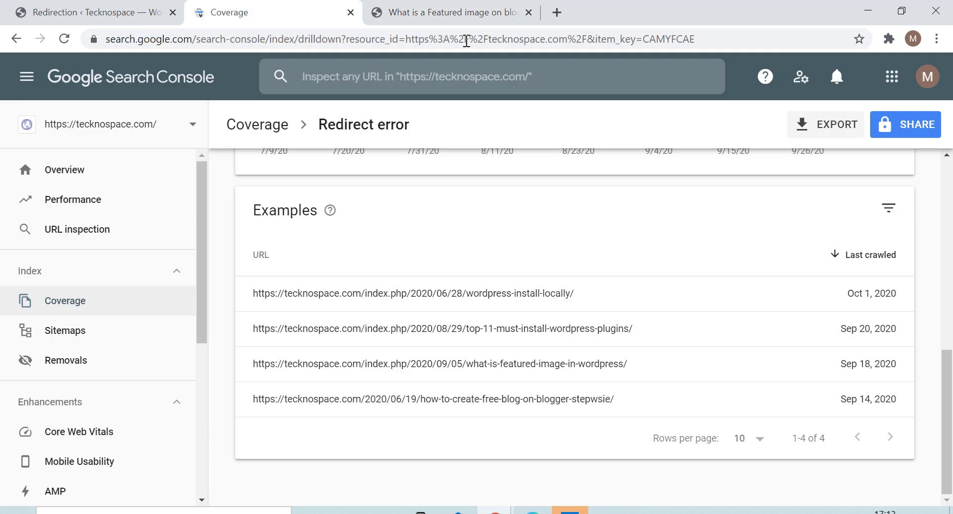
{"action": "mouse_move", "coordinate": [713, 392]}
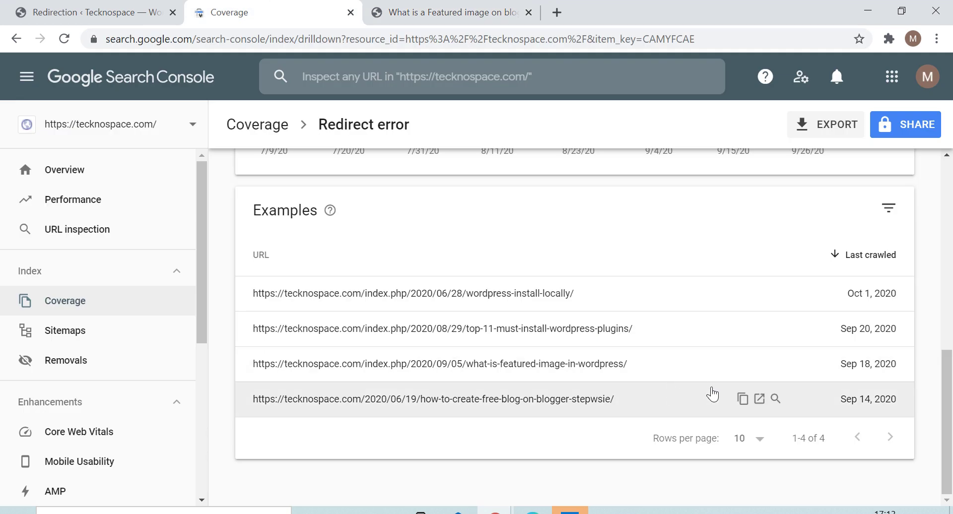
{"action": "left_click", "coordinate": [745, 400]}
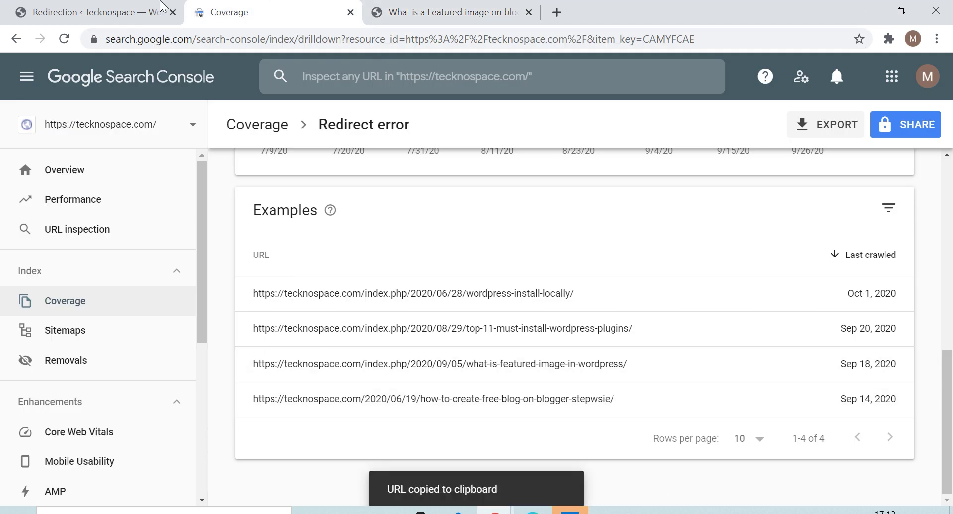
{"action": "left_click", "coordinate": [144, 12]}
{"action": "left_click", "coordinate": [246, 108]}
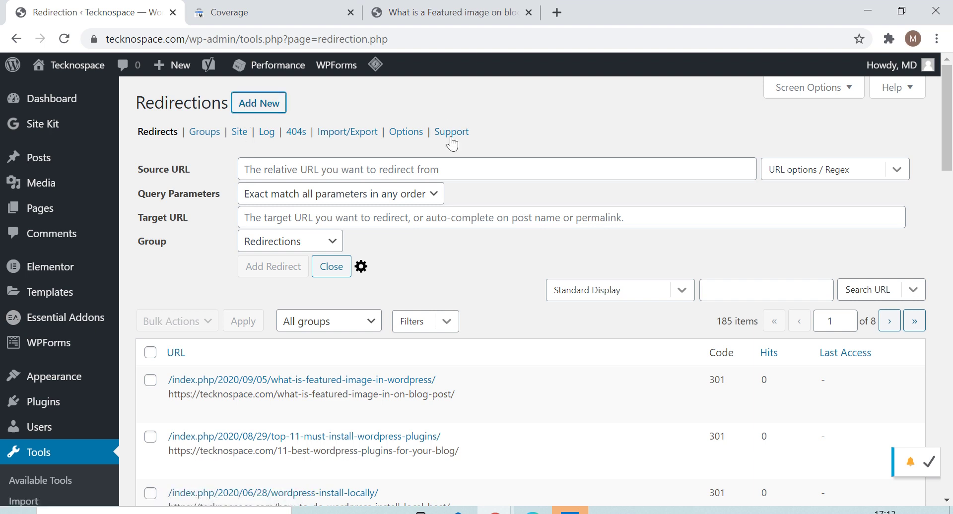
{"action": "left_click", "coordinate": [365, 168]}
{"action": "key", "text": "ctrl+v"}
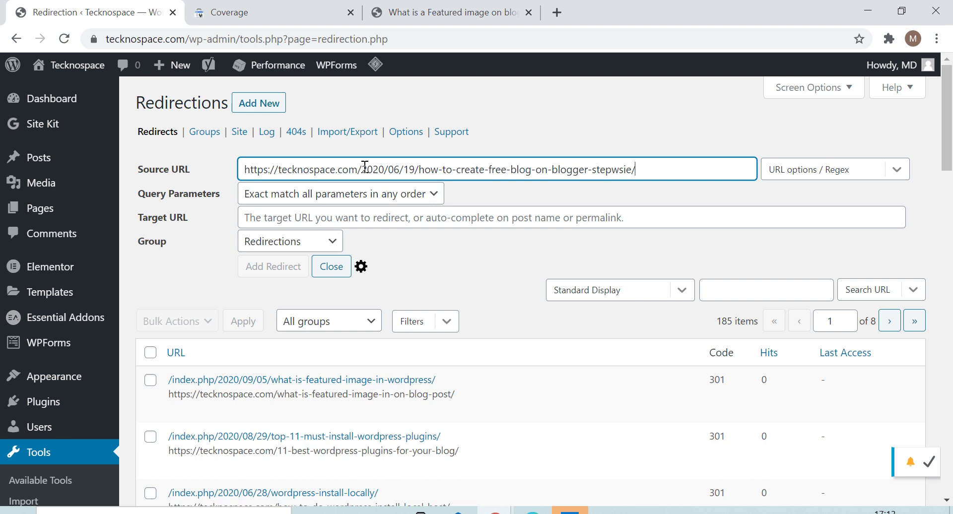
Return to the blog's Learn Blogging archive and look through it for the post on creating a free Blogger blog
{"action": "left_click", "coordinate": [362, 219]}
{"action": "key", "text": "ctrl+3"}
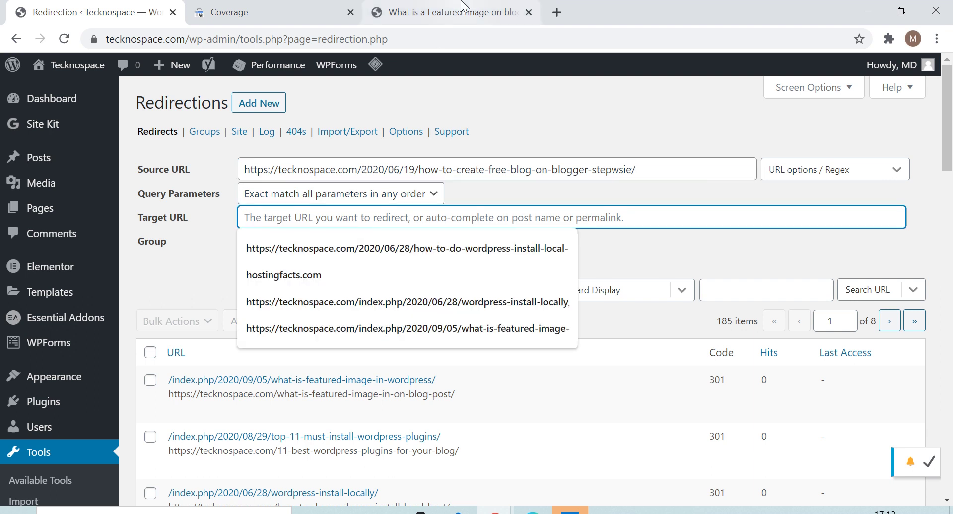
{"action": "left_click", "coordinate": [17, 39]}
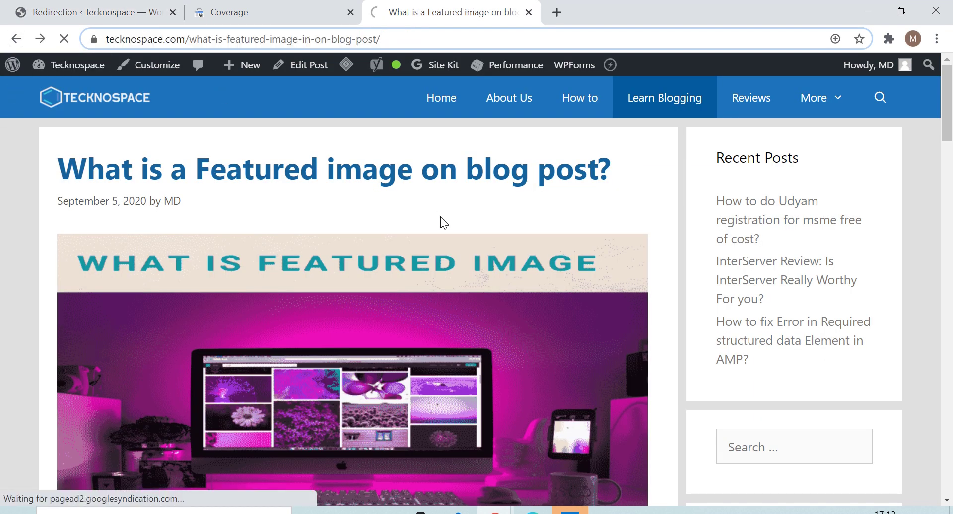
{"action": "scroll", "coordinate": [563, 308], "scroll_direction": "down", "scroll_amount": 7}
{"action": "scroll", "coordinate": [677, 159], "scroll_direction": "up", "scroll_amount": 7}
{"action": "scroll", "coordinate": [467, 356], "scroll_direction": "down", "scroll_amount": 8}
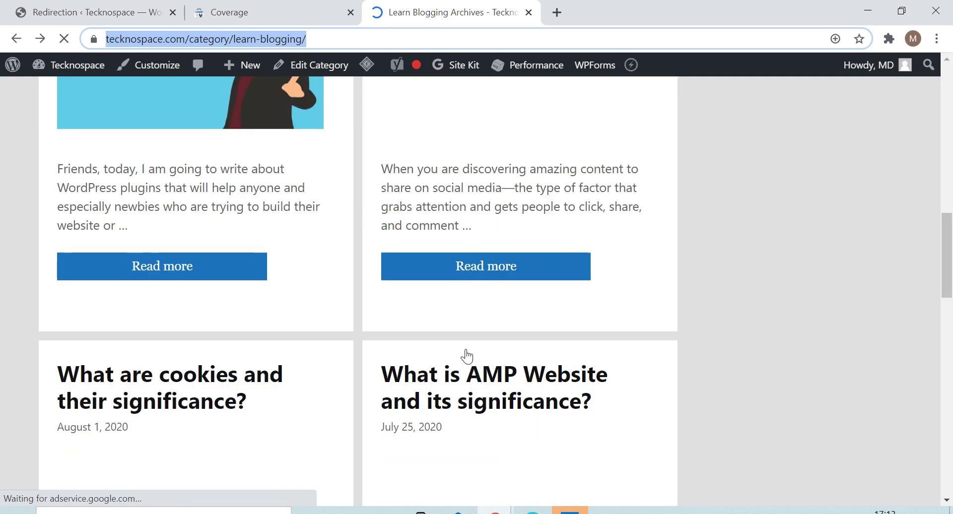
{"action": "scroll", "coordinate": [467, 356], "scroll_direction": "down", "scroll_amount": 2}
{"action": "scroll", "coordinate": [467, 356], "scroll_direction": "down", "scroll_amount": 5}
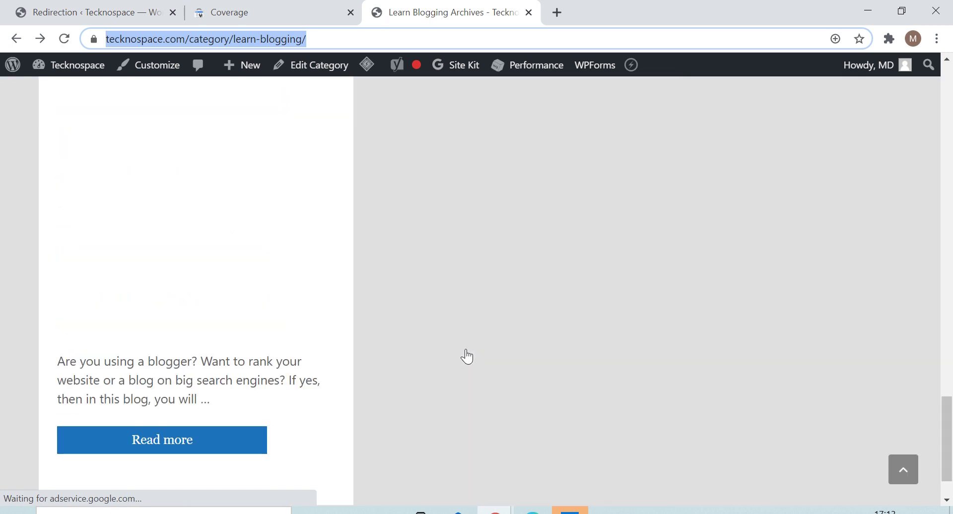
{"action": "scroll", "coordinate": [467, 356], "scroll_direction": "up", "scroll_amount": 5}
{"action": "scroll", "coordinate": [467, 356], "scroll_direction": "down", "scroll_amount": 5}
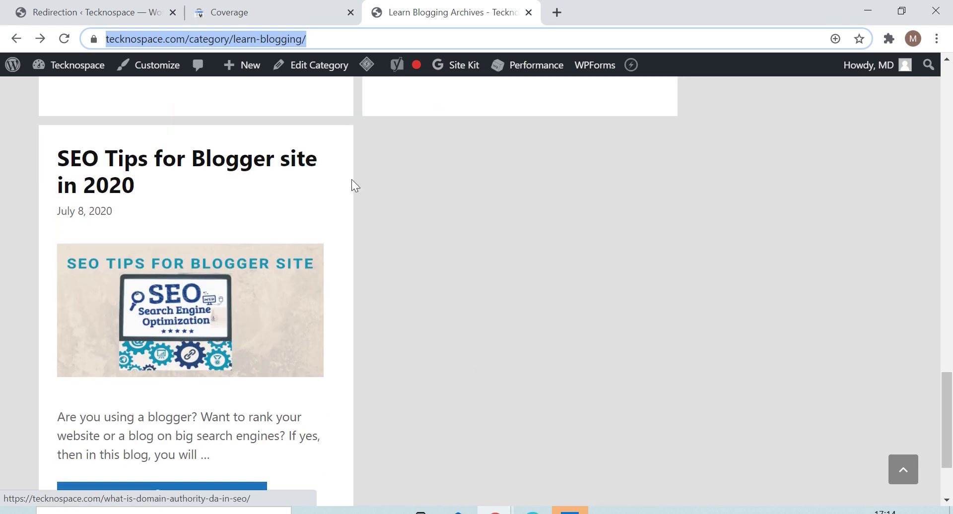
Recheck the failing URL in Search Console and look through the blog's How to category for the matching post
{"action": "left_click", "coordinate": [241, 7]}
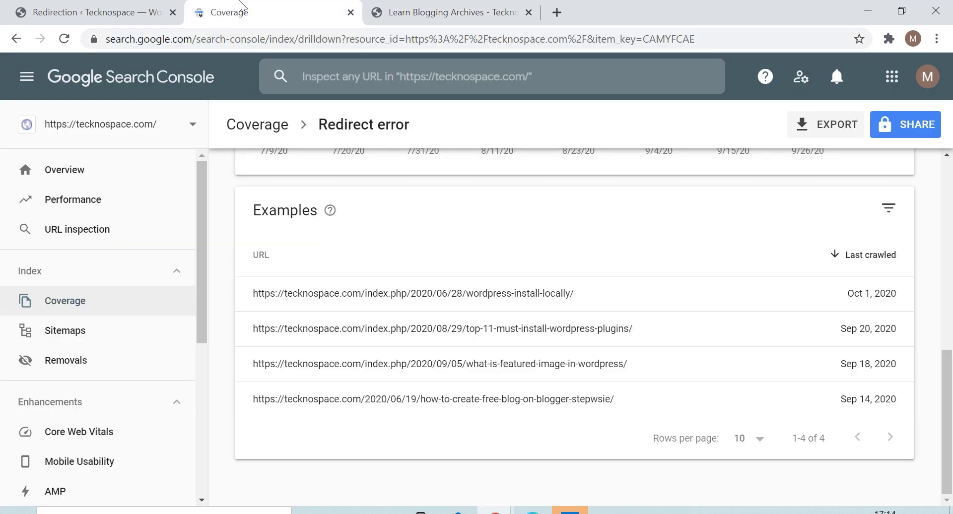
{"action": "left_click", "coordinate": [447, 12]}
{"action": "scroll", "coordinate": [422, 313], "scroll_direction": "up", "scroll_amount": 10}
{"action": "scroll", "coordinate": [422, 310], "scroll_direction": "up", "scroll_amount": 8}
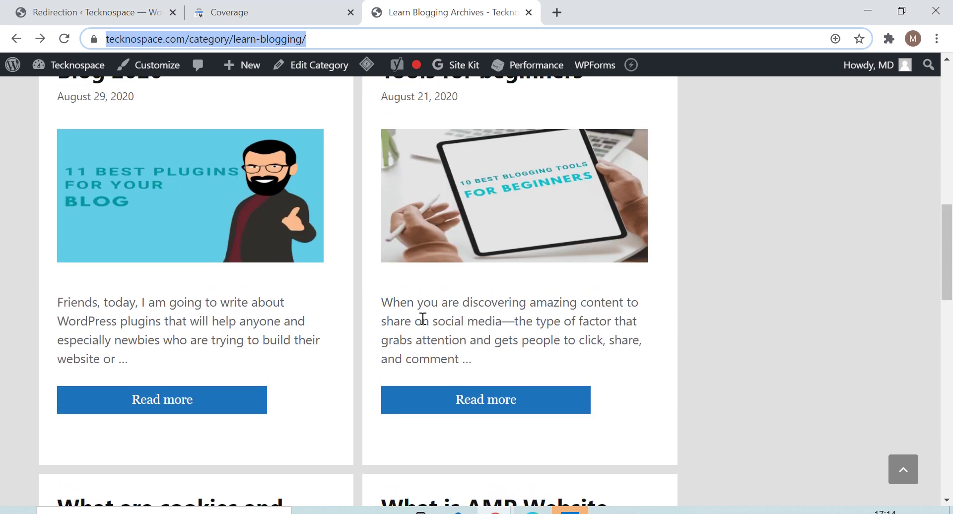
{"action": "scroll", "coordinate": [423, 319], "scroll_direction": "up", "scroll_amount": 5}
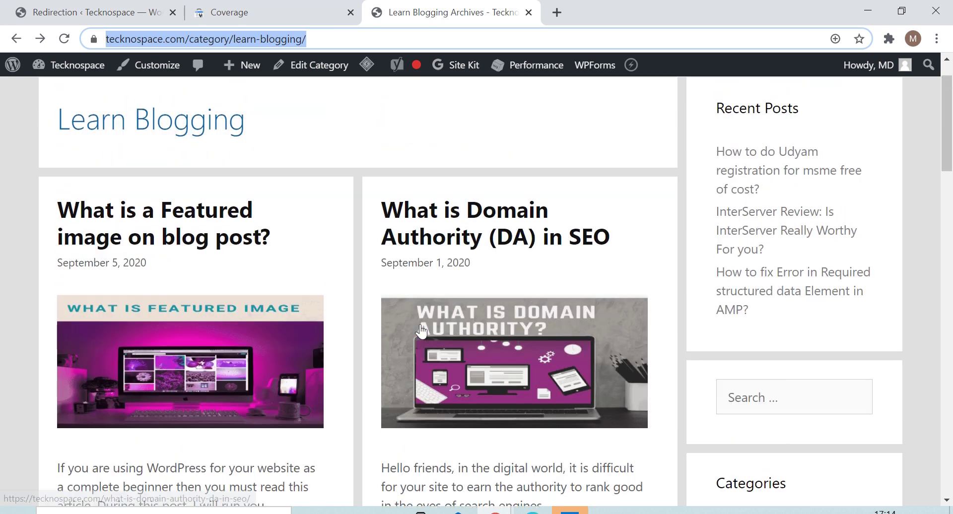
{"action": "left_click", "coordinate": [573, 96]}
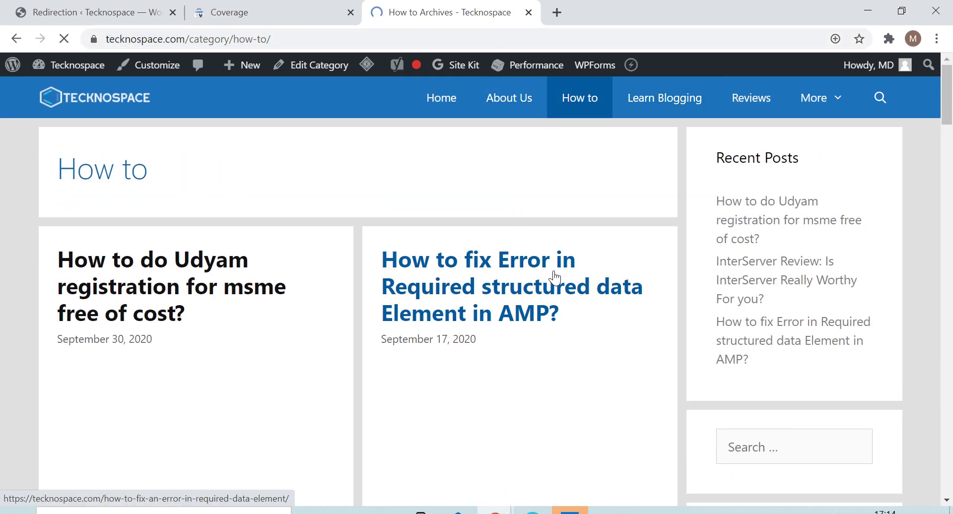
{"action": "scroll", "coordinate": [551, 284], "scroll_direction": "down", "scroll_amount": 15}
{"action": "scroll", "coordinate": [551, 301], "scroll_direction": "down", "scroll_amount": 7}
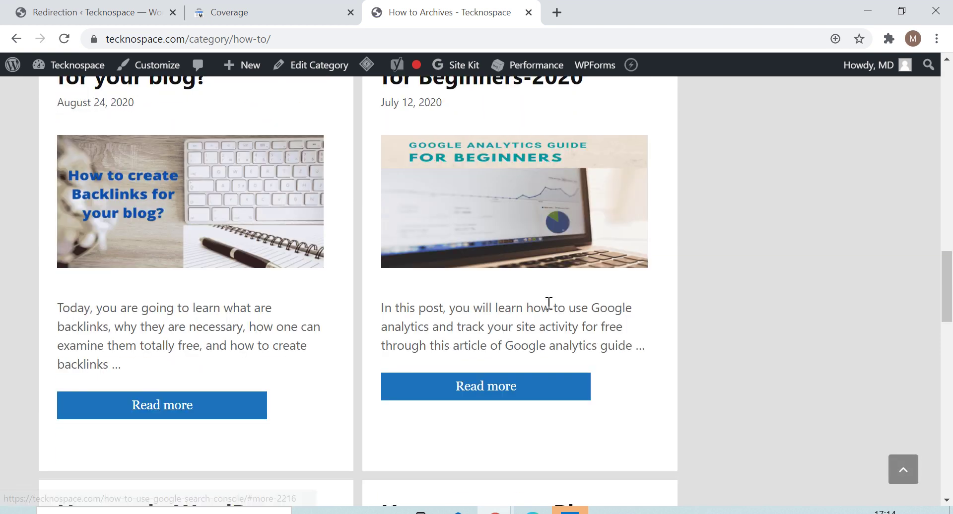
{"action": "scroll", "coordinate": [548, 303], "scroll_direction": "up", "scroll_amount": 4}
{"action": "scroll", "coordinate": [300, 287], "scroll_direction": "up", "scroll_amount": 12}
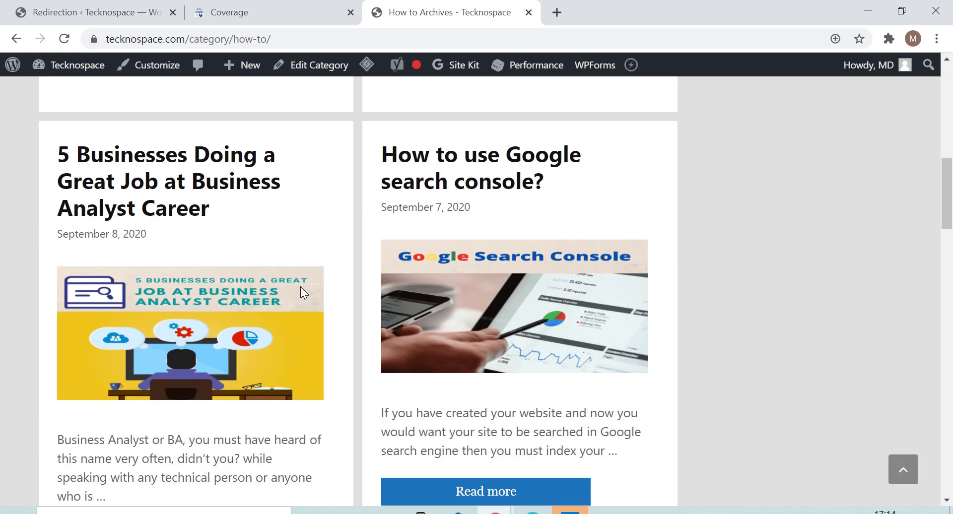
{"action": "scroll", "coordinate": [476, 323], "scroll_direction": "up", "scroll_amount": 8}
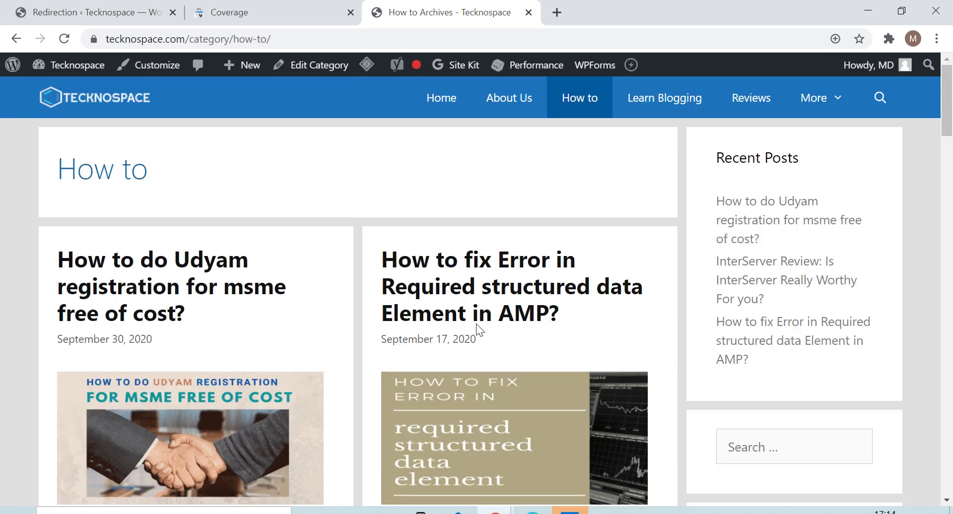
Look through the Learn Blogging category again for the Blogger post, comparing with the failing URL in Search Console
{"action": "left_click", "coordinate": [674, 102]}
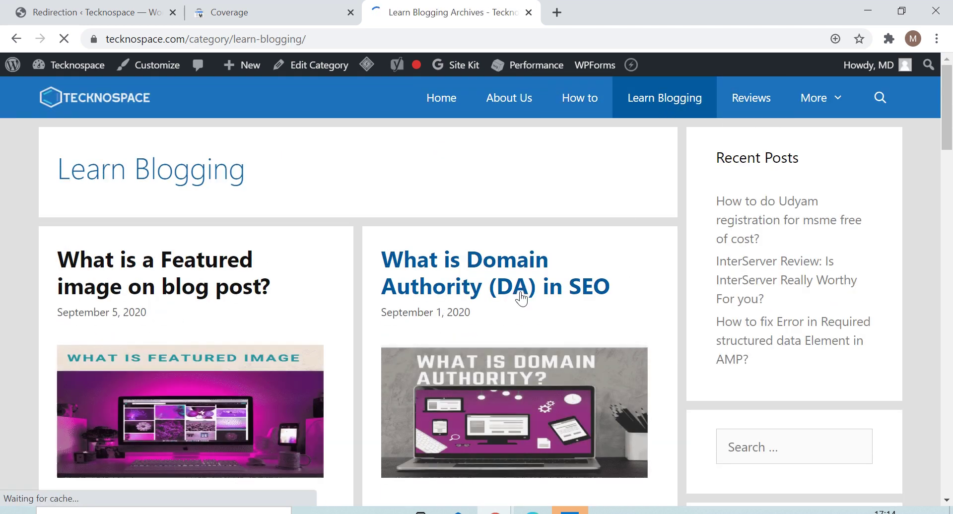
{"action": "scroll", "coordinate": [523, 302], "scroll_direction": "down", "scroll_amount": 10}
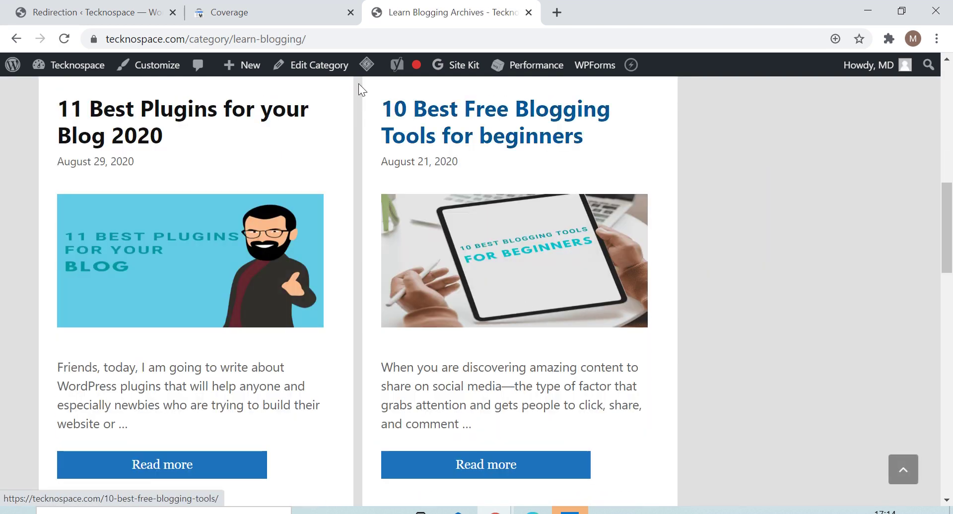
{"action": "left_click", "coordinate": [266, 12]}
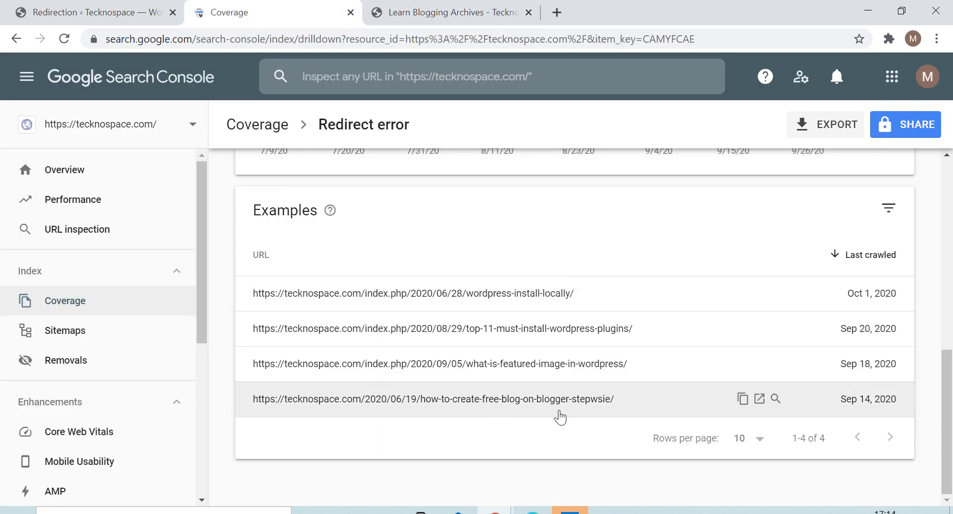
{"action": "left_click", "coordinate": [477, 12]}
{"action": "scroll", "coordinate": [460, 298], "scroll_direction": "down", "scroll_amount": 12}
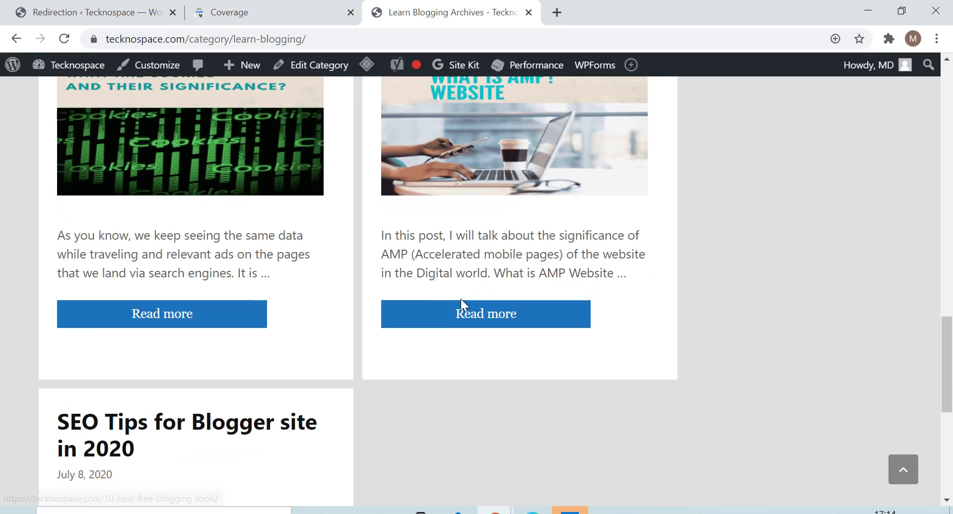
Find the post "How to create free blog on Blogger stepwise" in the blog's How to category and open it
{"action": "key", "text": "Home"}
{"action": "left_click", "coordinate": [576, 99]}
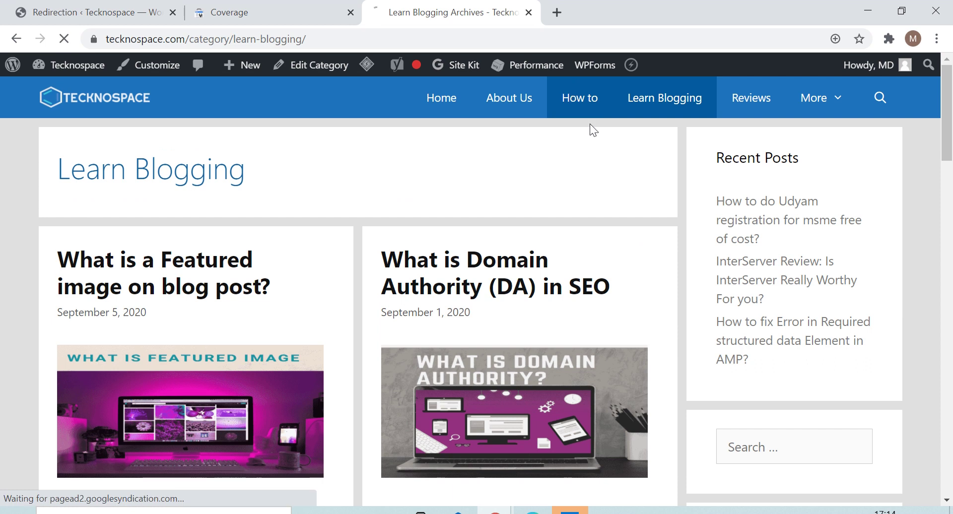
{"action": "scroll", "coordinate": [578, 284], "scroll_direction": "down", "scroll_amount": 15}
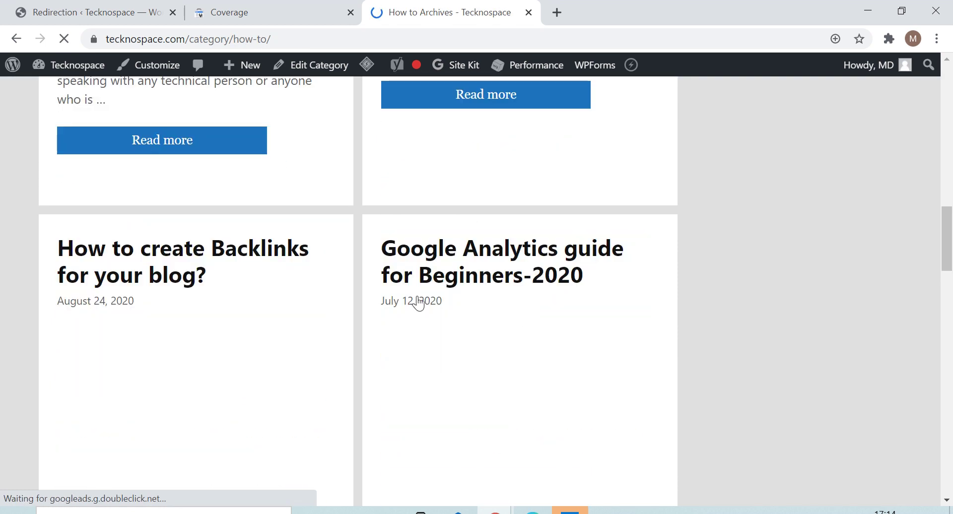
{"action": "scroll", "coordinate": [544, 298], "scroll_direction": "down", "scroll_amount": 5}
{"action": "scroll", "coordinate": [544, 298], "scroll_direction": "down", "scroll_amount": 4}
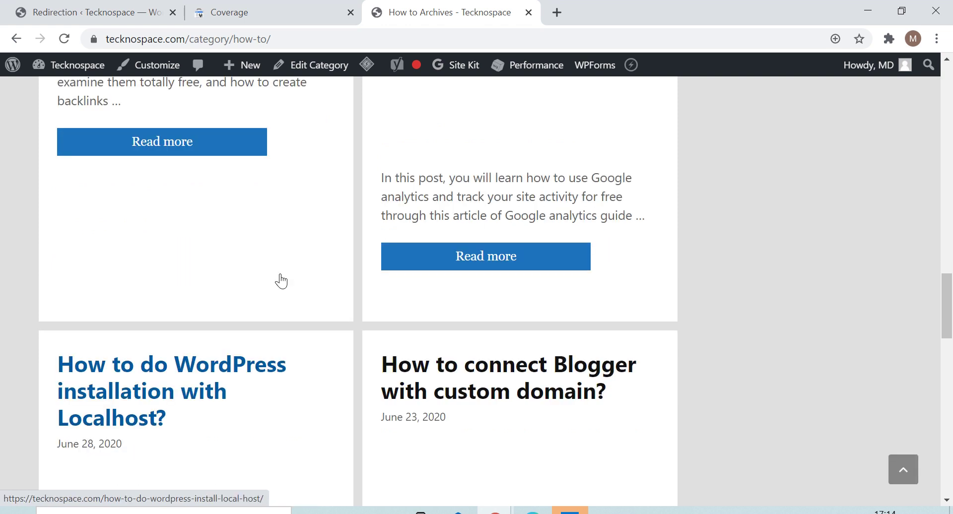
{"action": "scroll", "coordinate": [600, 288], "scroll_direction": "down", "scroll_amount": 12}
{"action": "left_click", "coordinate": [233, 162]}
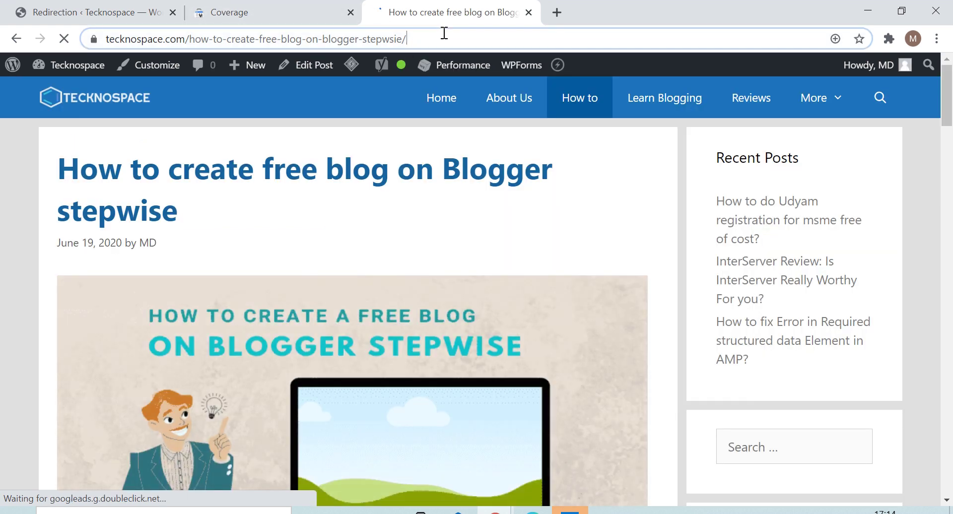
Copy the open Blogger post's live URL, enter it as the target URL of the pending redirect, and add the redirect
{"action": "left_click", "coordinate": [445, 33]}
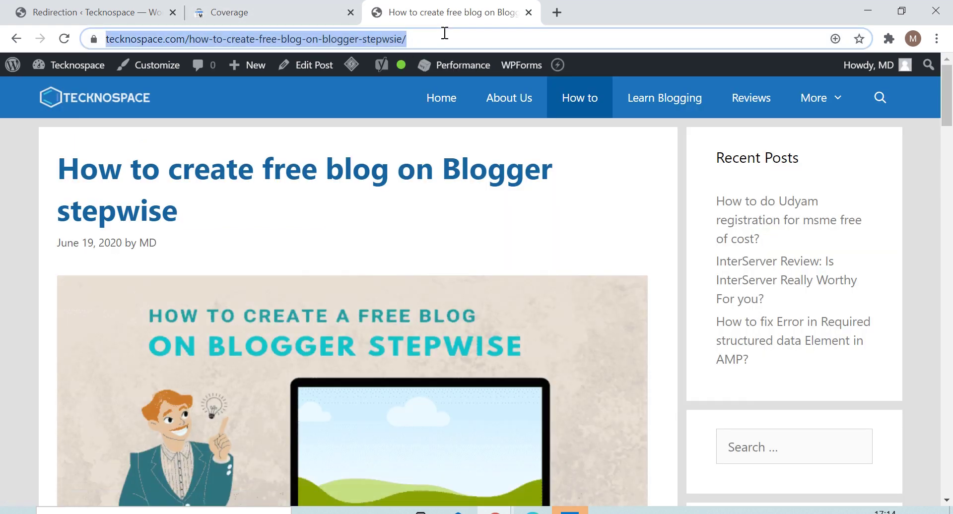
{"action": "left_click", "coordinate": [304, 10]}
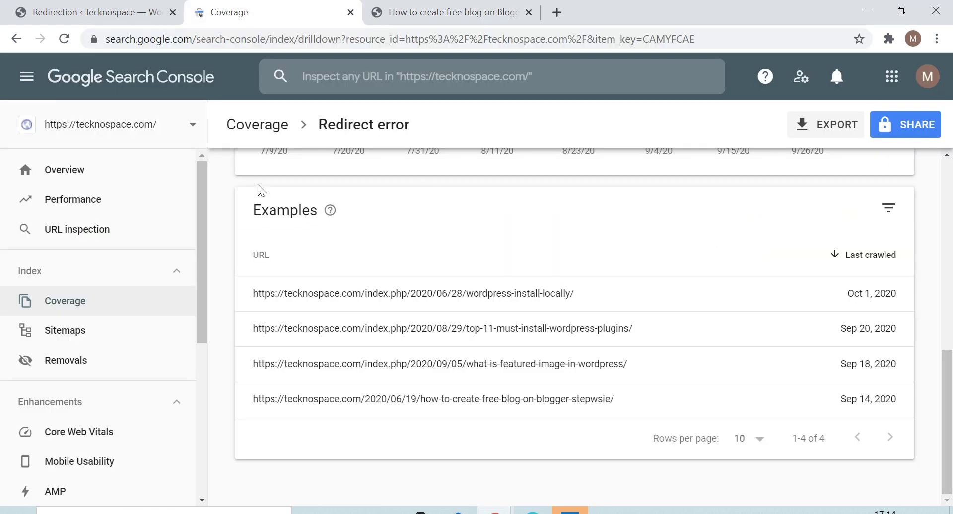
{"action": "key", "text": "ctrl+shift+Tab"}
{"action": "left_click", "coordinate": [370, 222]}
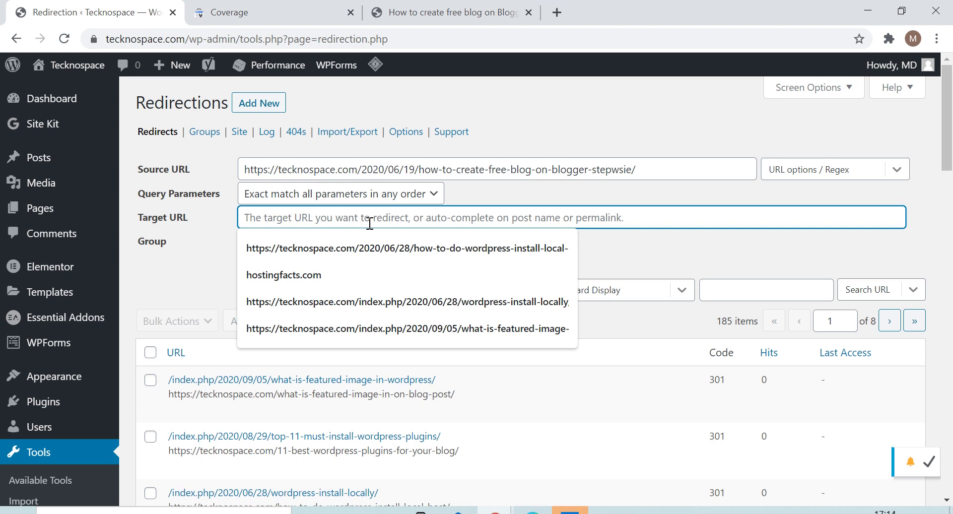
{"action": "key", "text": "ctrl+v"}
{"action": "left_click", "coordinate": [274, 267]}
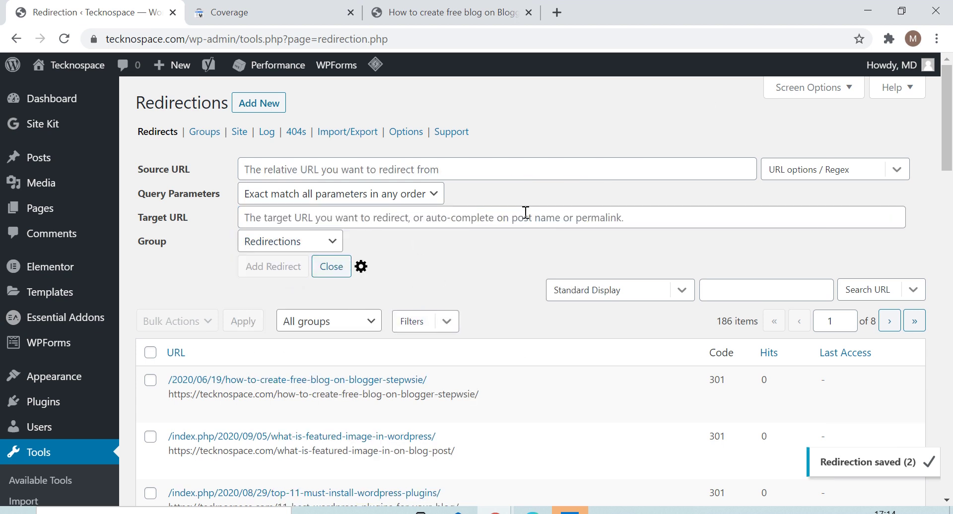
{"action": "scroll", "coordinate": [591, 255], "scroll_direction": "down", "scroll_amount": 4}
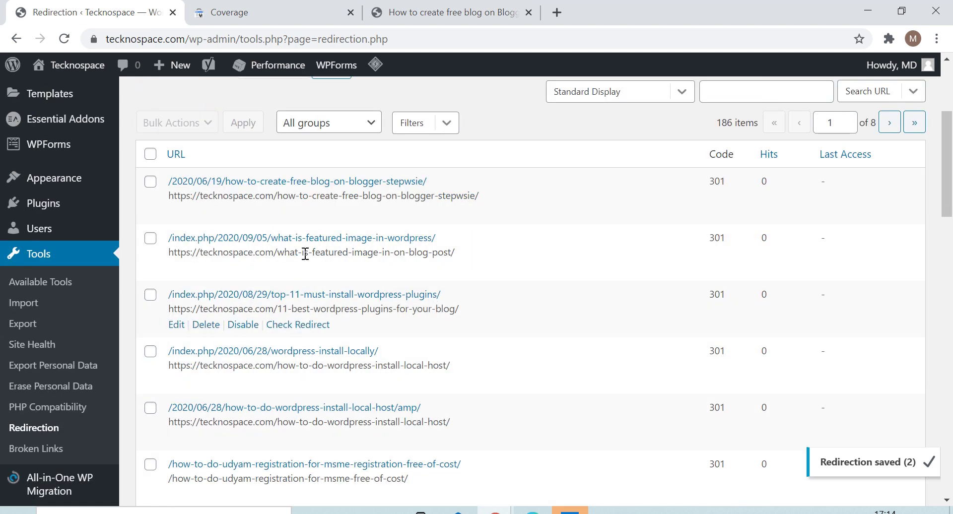
Return to the Redirect error report in Search Console, review the affected URLs, and open the details of the failed validation
{"action": "left_click", "coordinate": [297, 7]}
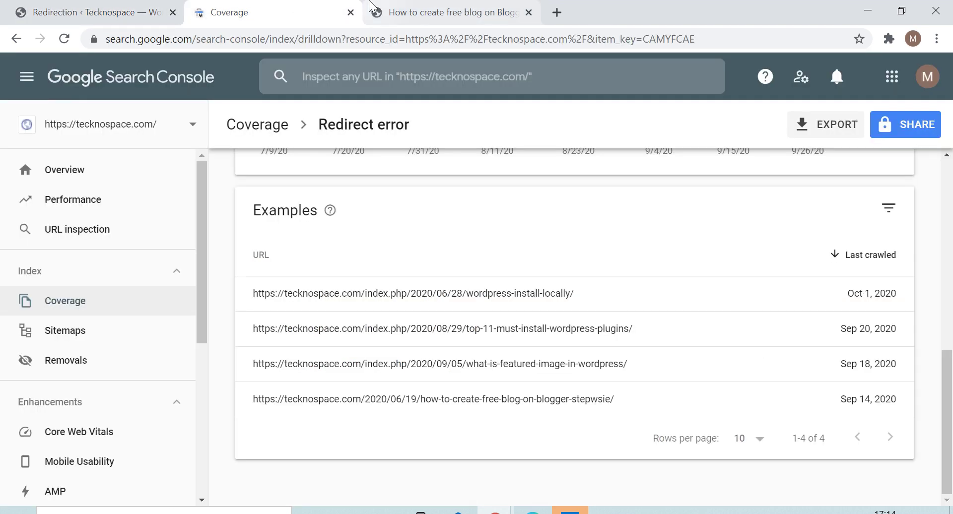
{"action": "mouse_move", "coordinate": [412, 286]}
{"action": "scroll", "coordinate": [475, 309], "scroll_direction": "up", "scroll_amount": 10}
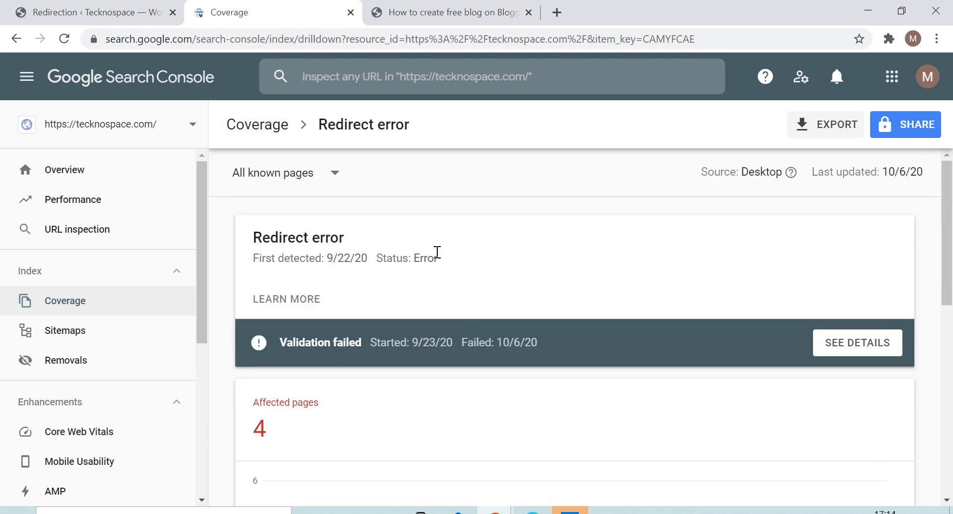
{"action": "scroll", "coordinate": [628, 267], "scroll_direction": "down", "scroll_amount": 10}
{"action": "scroll", "coordinate": [707, 294], "scroll_direction": "up", "scroll_amount": 10}
{"action": "left_click", "coordinate": [857, 347]}
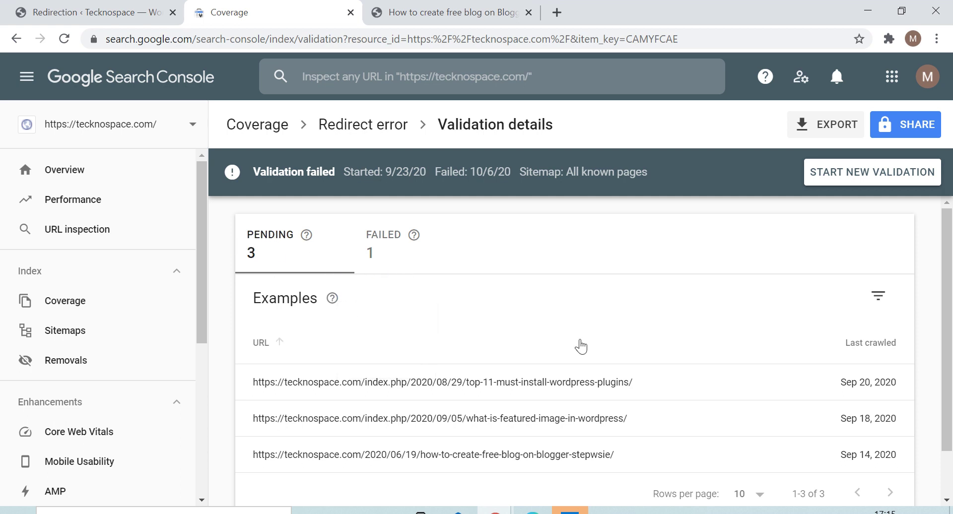
Start a new validation of the redirect errors and look over the pending example URLs
{"action": "scroll", "coordinate": [740, 342], "scroll_direction": "down", "scroll_amount": 1}
{"action": "scroll", "coordinate": [735, 351], "scroll_direction": "up", "scroll_amount": 1}
{"action": "left_click", "coordinate": [864, 178]}
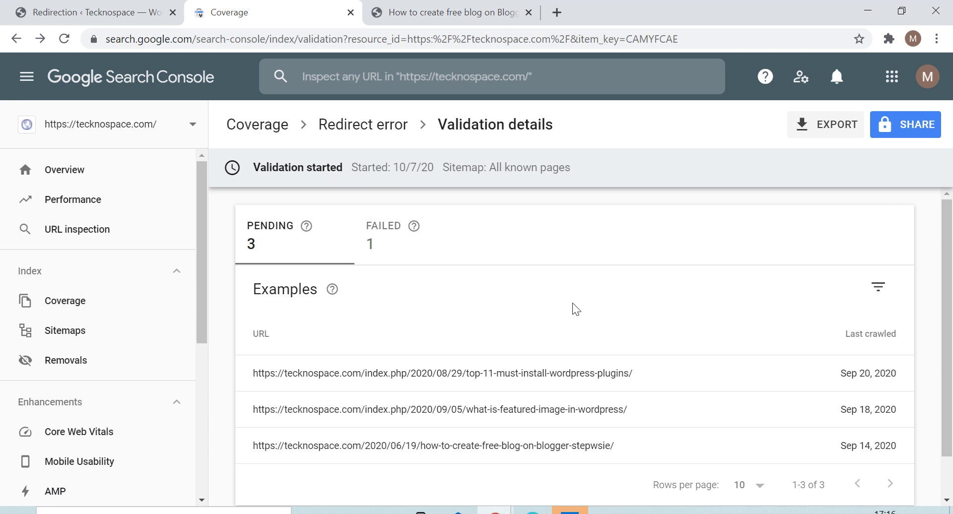
{"action": "scroll", "coordinate": [717, 280], "scroll_direction": "down", "scroll_amount": 1}
{"action": "scroll", "coordinate": [722, 288], "scroll_direction": "up", "scroll_amount": 1}
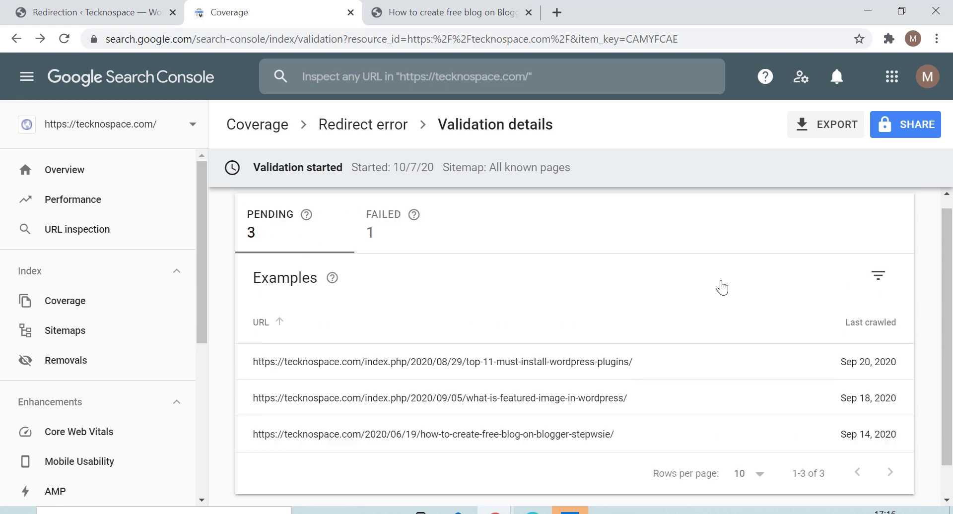